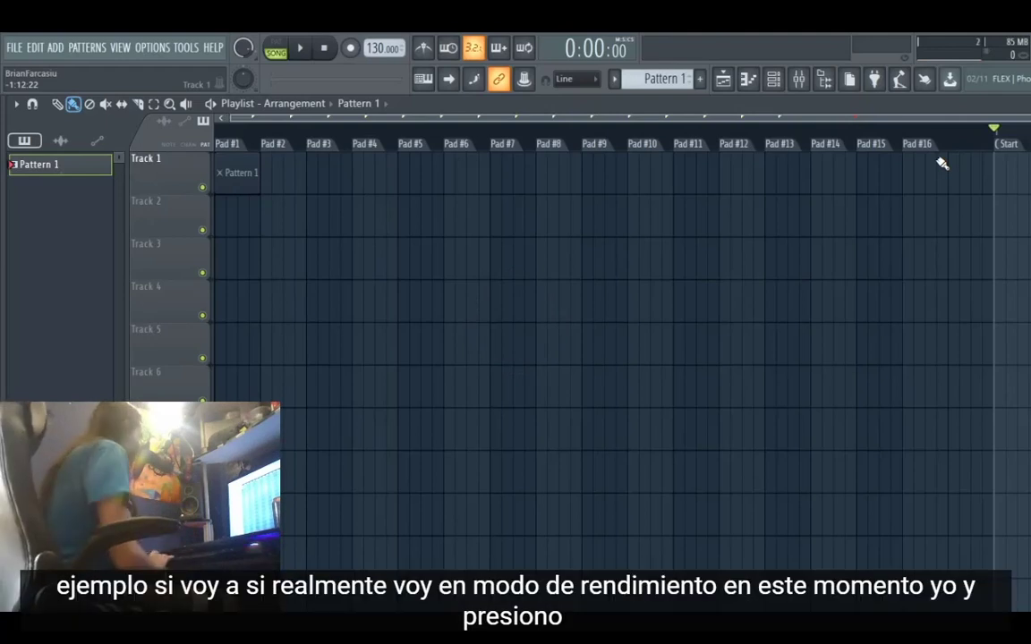
Start and stop song playback in the Playlist's performance mode.
key("space")
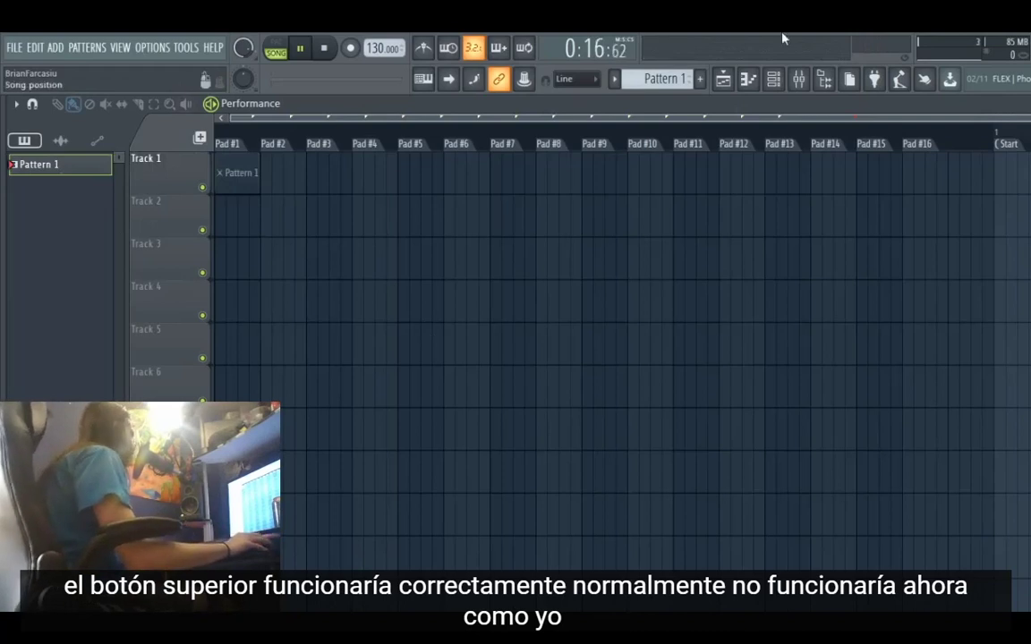
key("space")
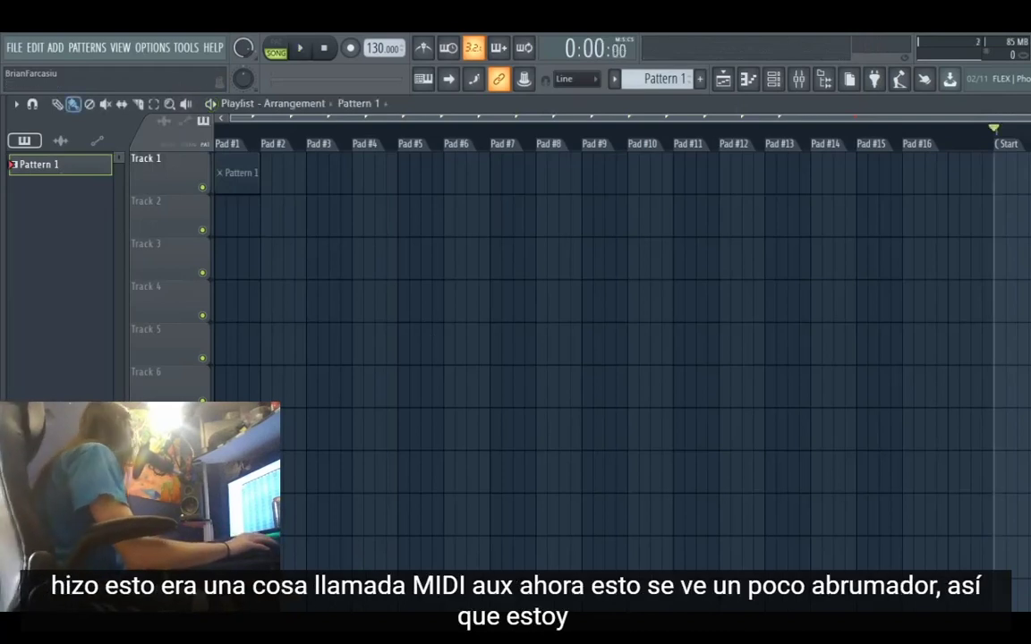
Switch to MIDI-OX and compare the note events in the input monitor with those in the output monitor.
key("alt+Tab")
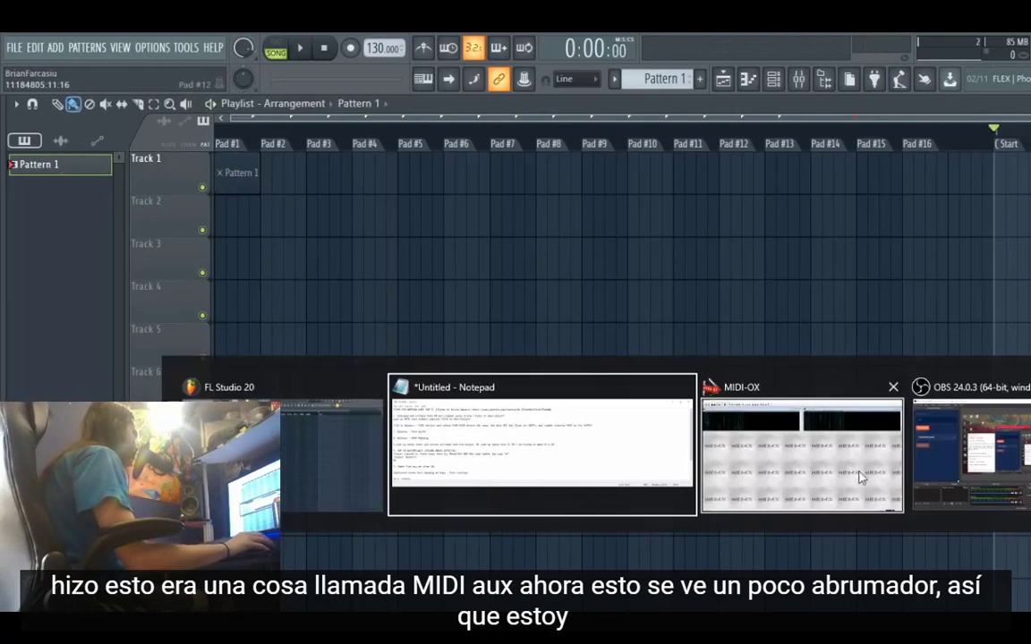
left_click(857, 447)
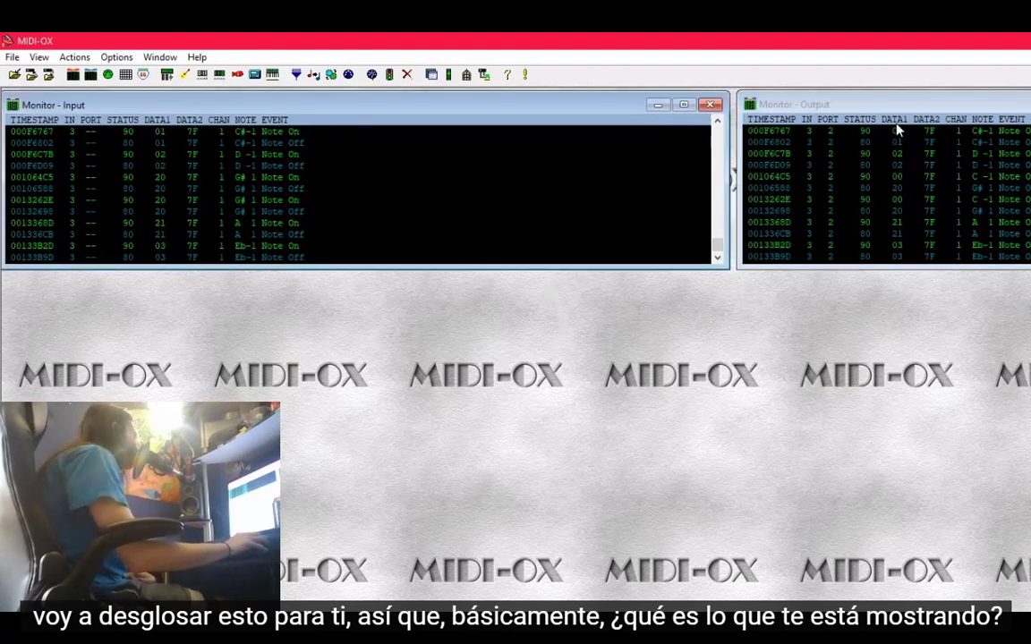
left_click(501, 111)
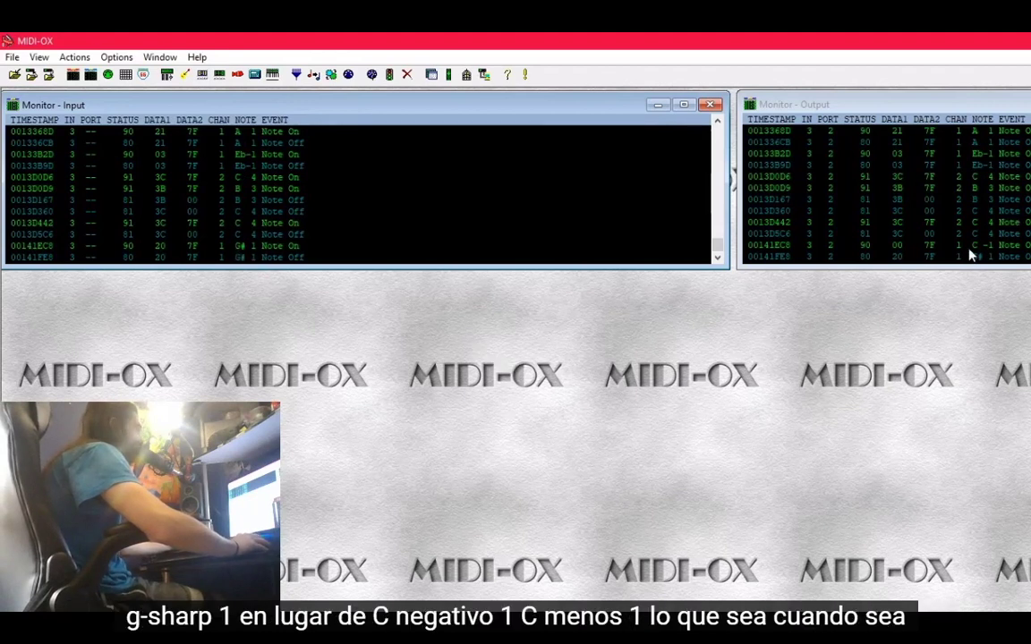
left_click(1004, 256)
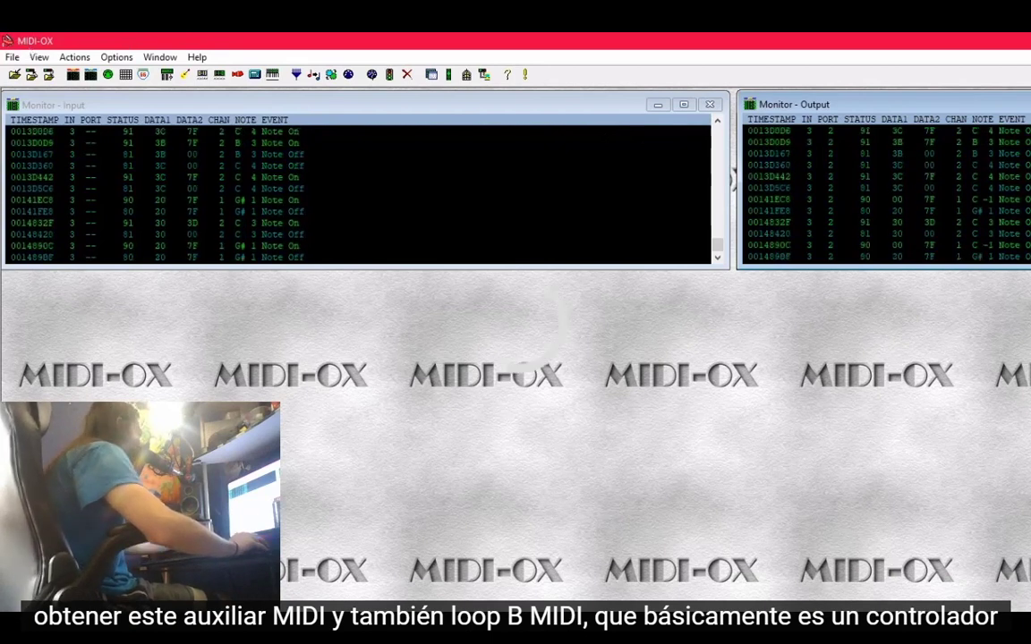
View the LoopBe1 internal MIDI port window and close it with Mute left unticked.
key("alt+Tab")
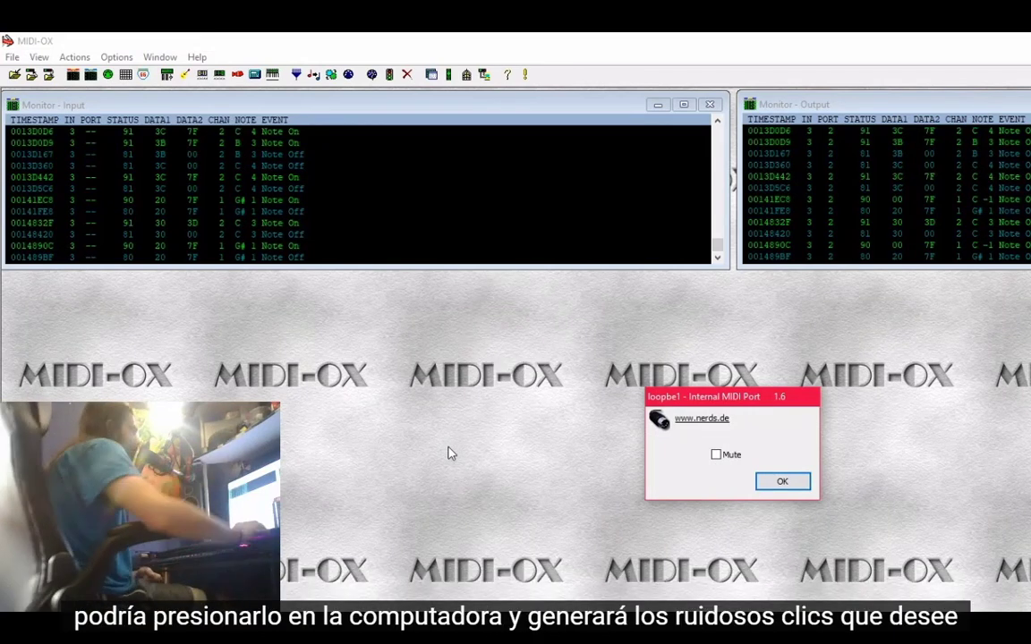
left_click(779, 484)
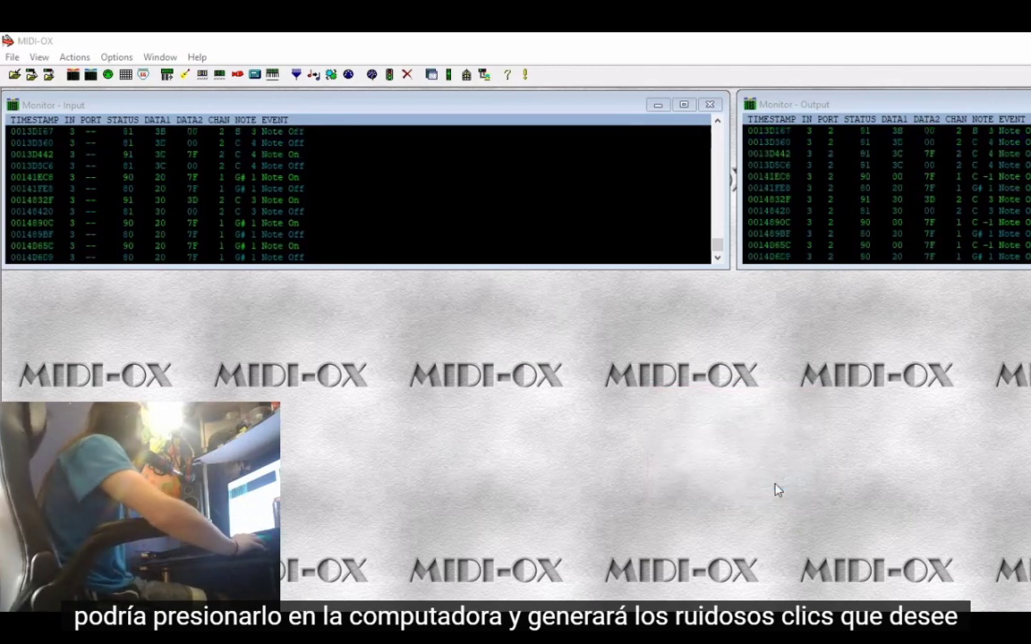
left_click(115, 58)
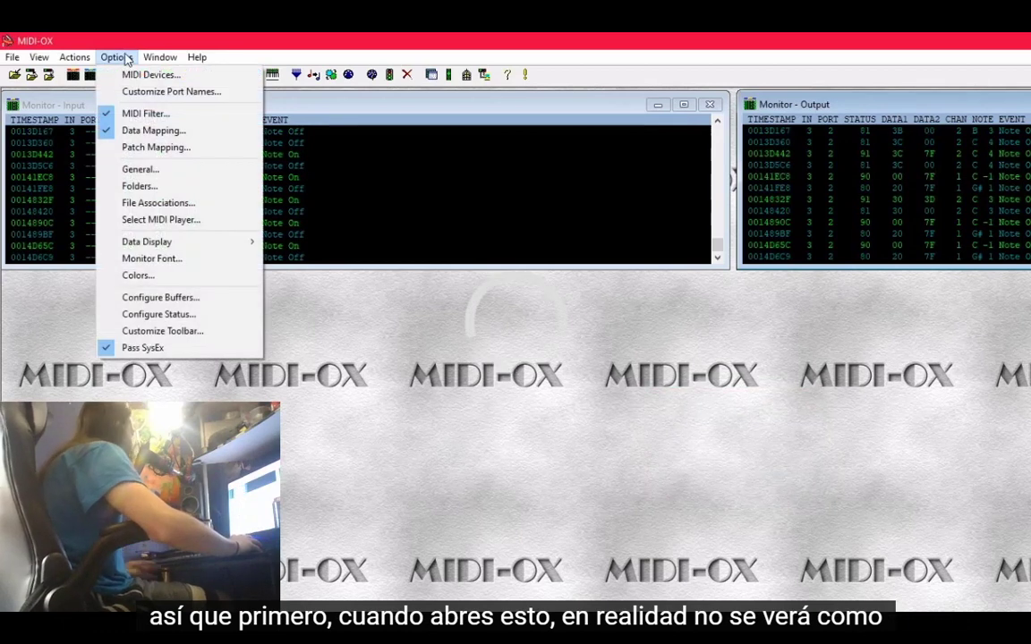
left_click(136, 46)
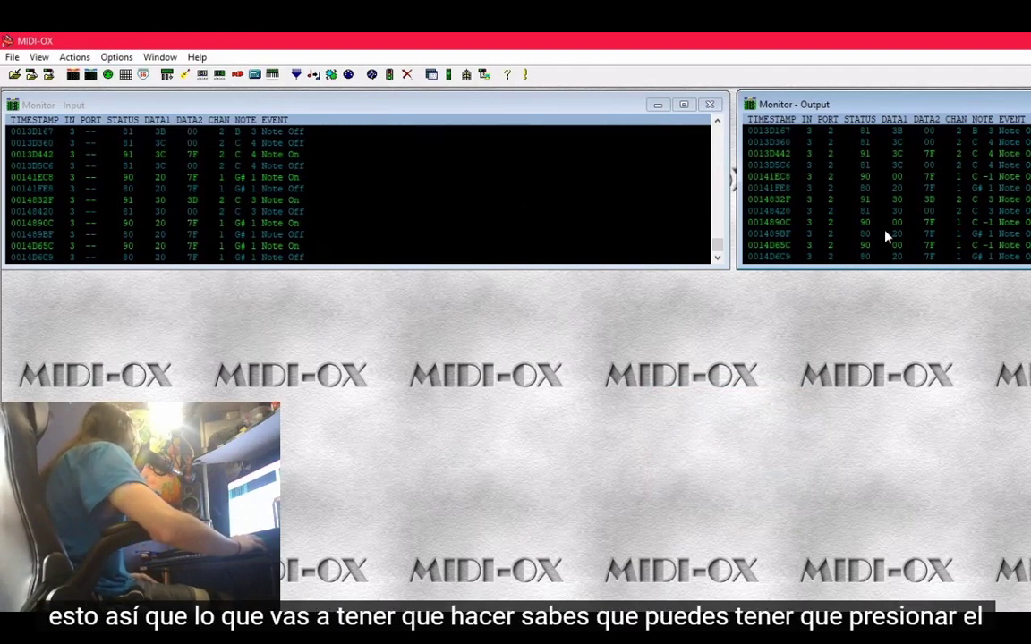
left_click(75, 78)
left_click(90, 76)
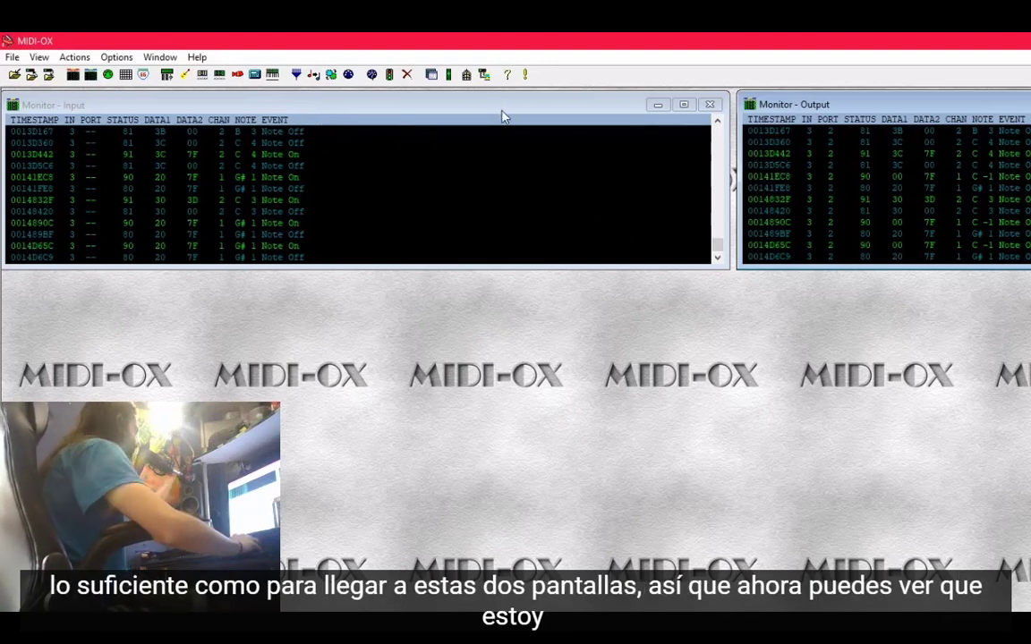
left_click(130, 57)
left_click(304, 38)
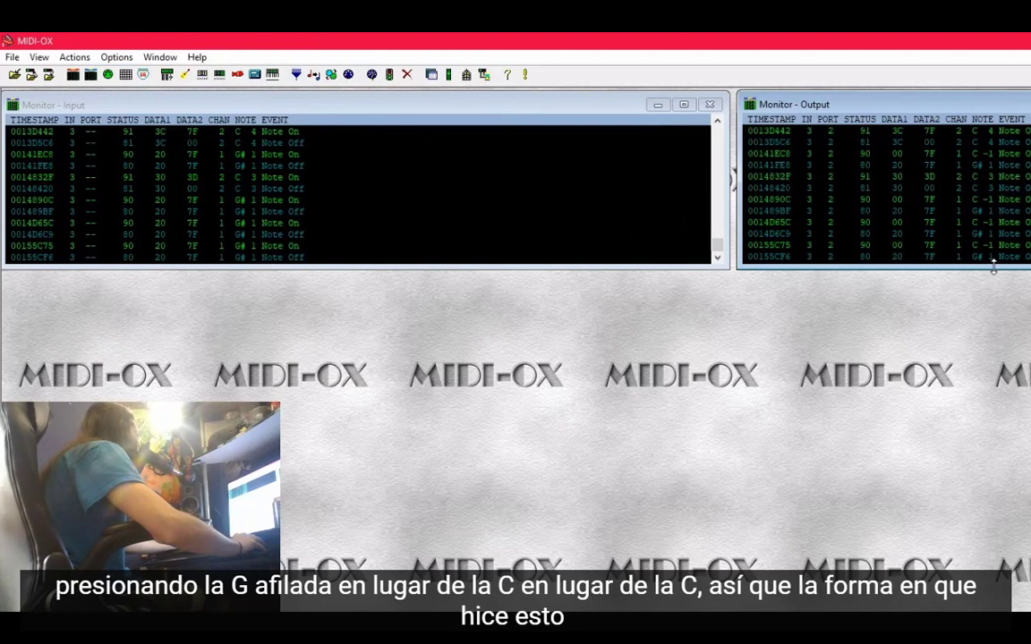
Confirm APC Key 25 as the MIDI input and LoopBe Internal MIDI as the MIDI output in the MIDI devices settings.
left_click(116, 57)
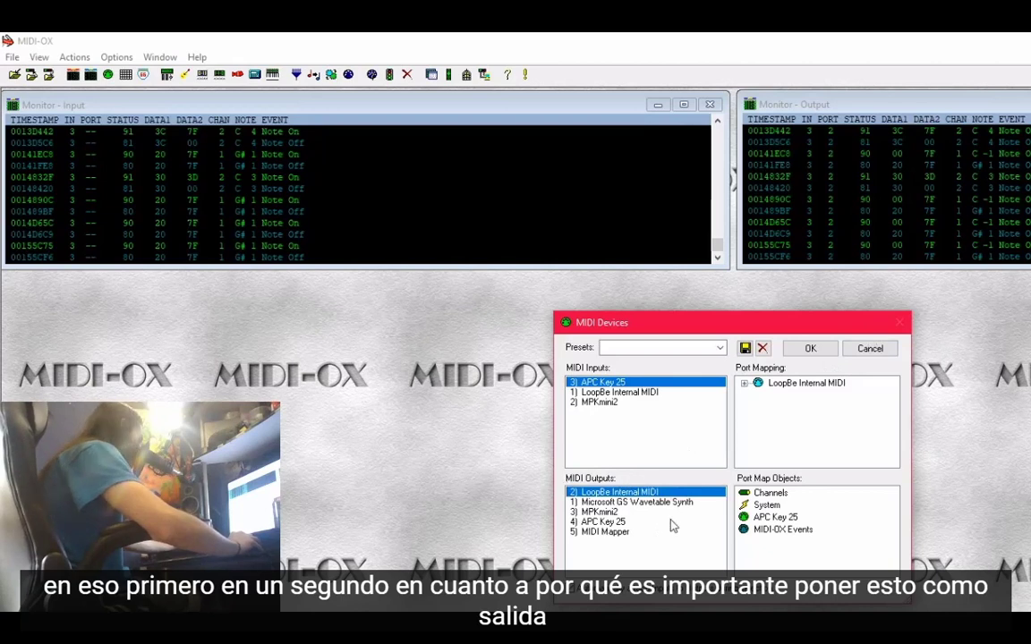
left_click(811, 350)
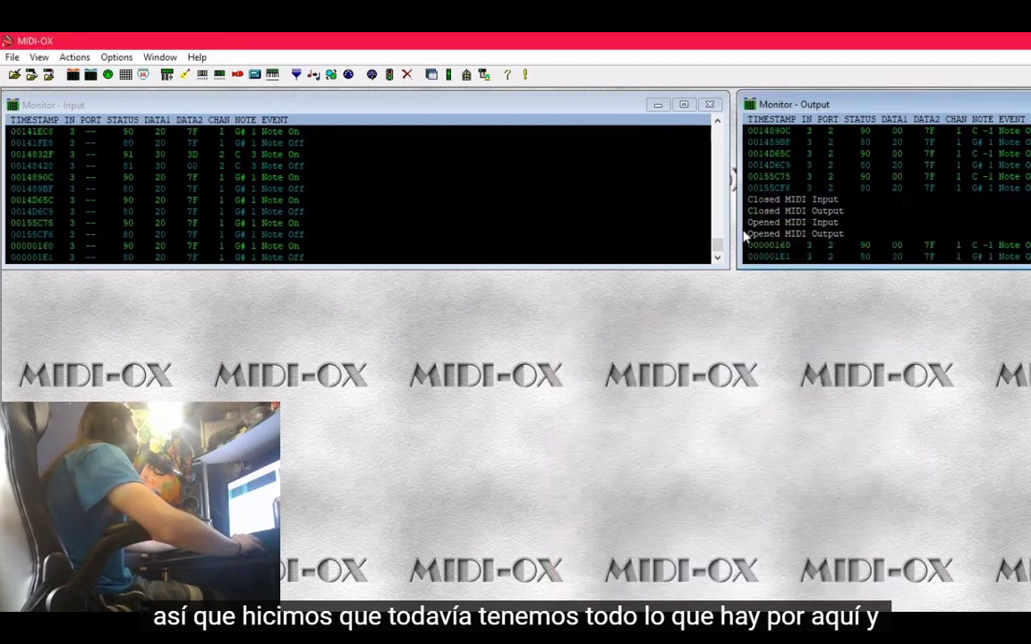
left_click(116, 56)
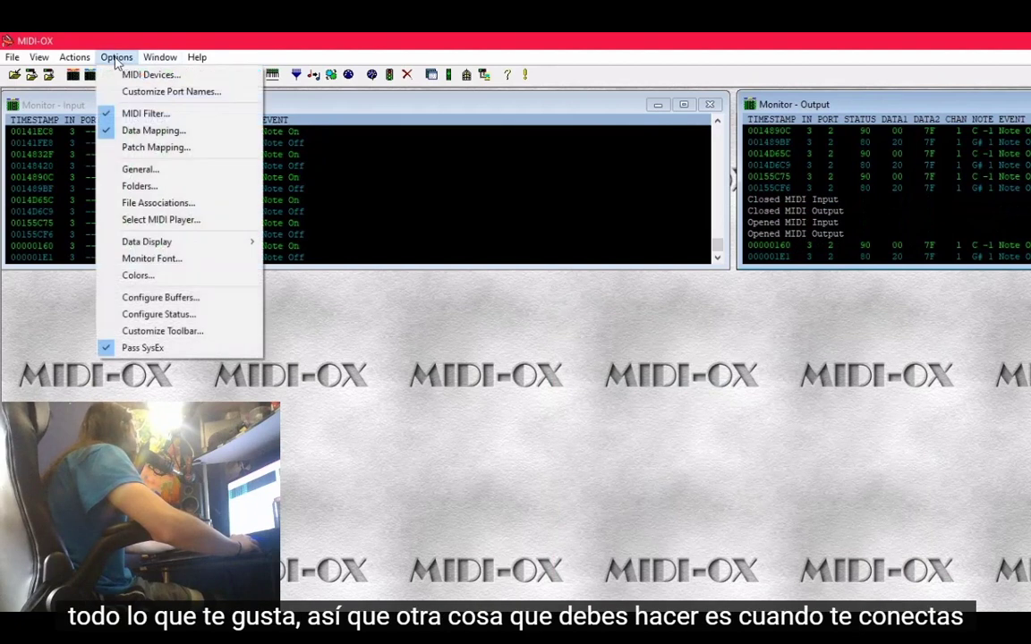
left_click(120, 60)
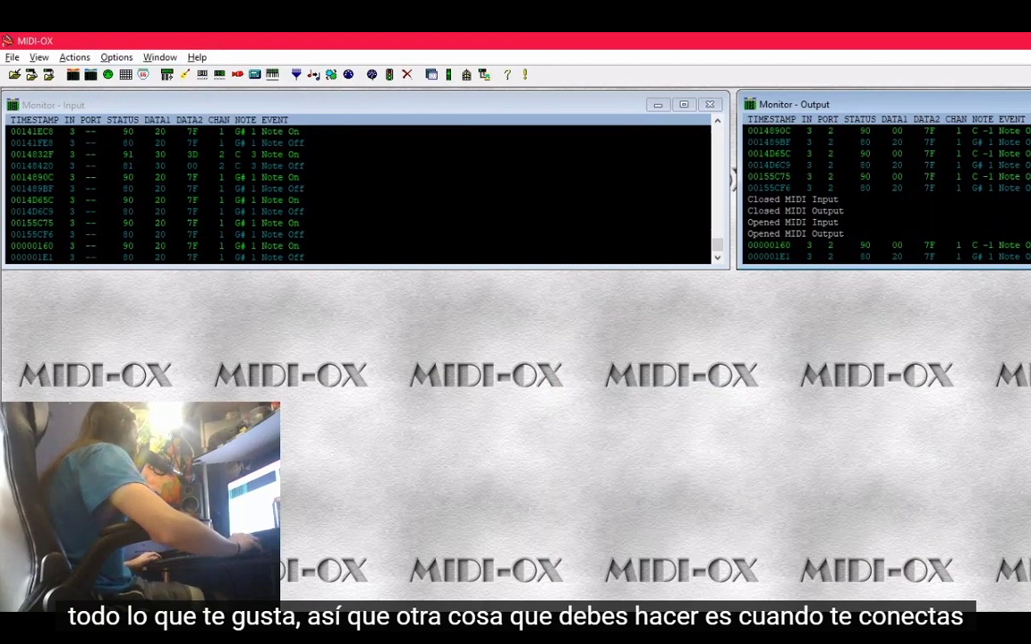
Switch to the browser, search Google for "note numbers" and open the Inspired Acoustics page on MIDI note numbers.
key("alt+Tab")
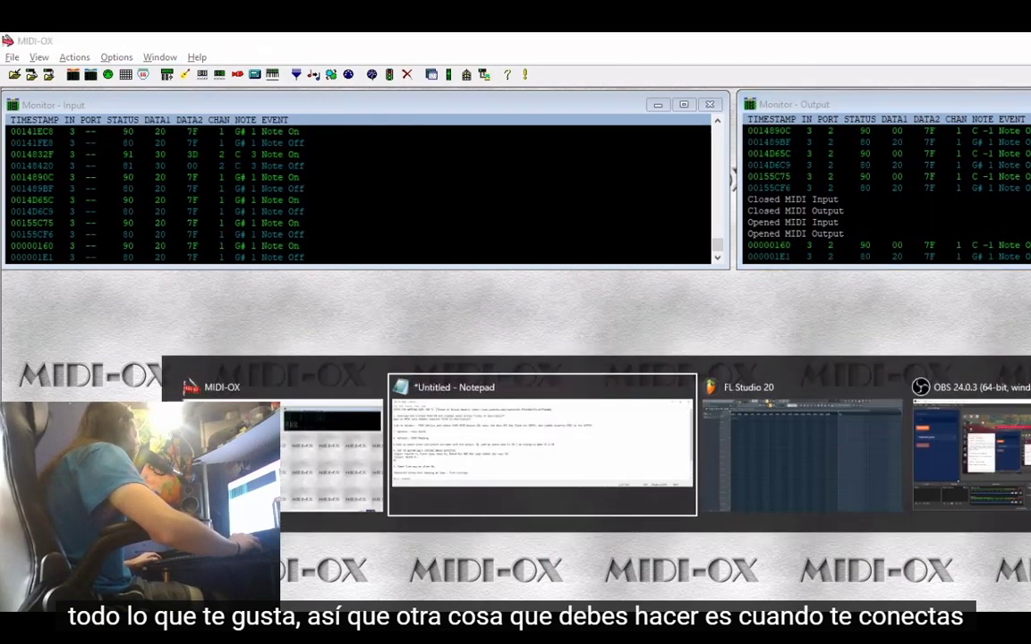
left_click(974, 490)
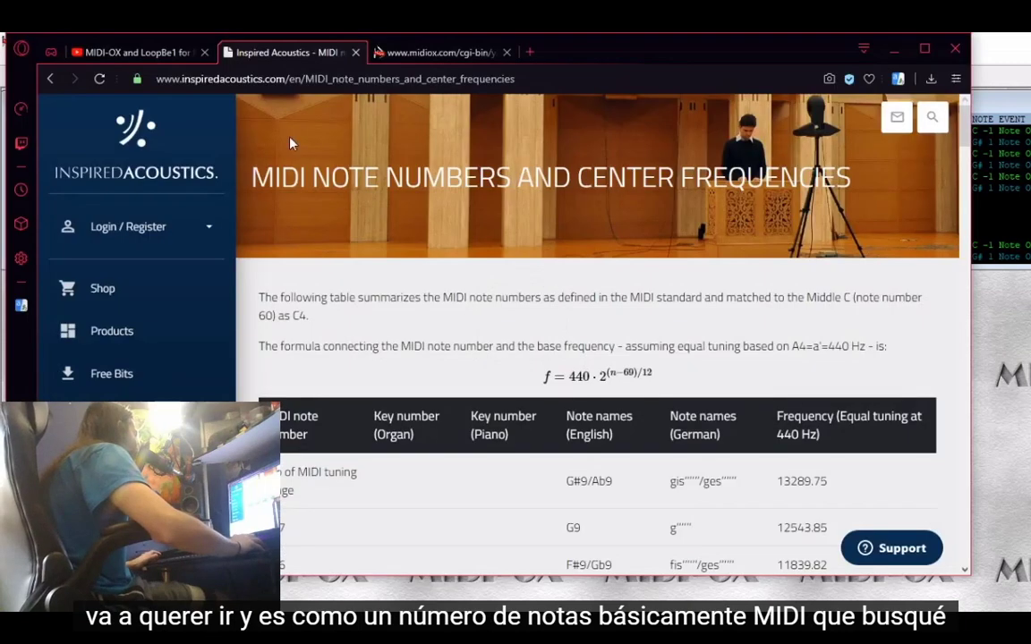
left_click(49, 81)
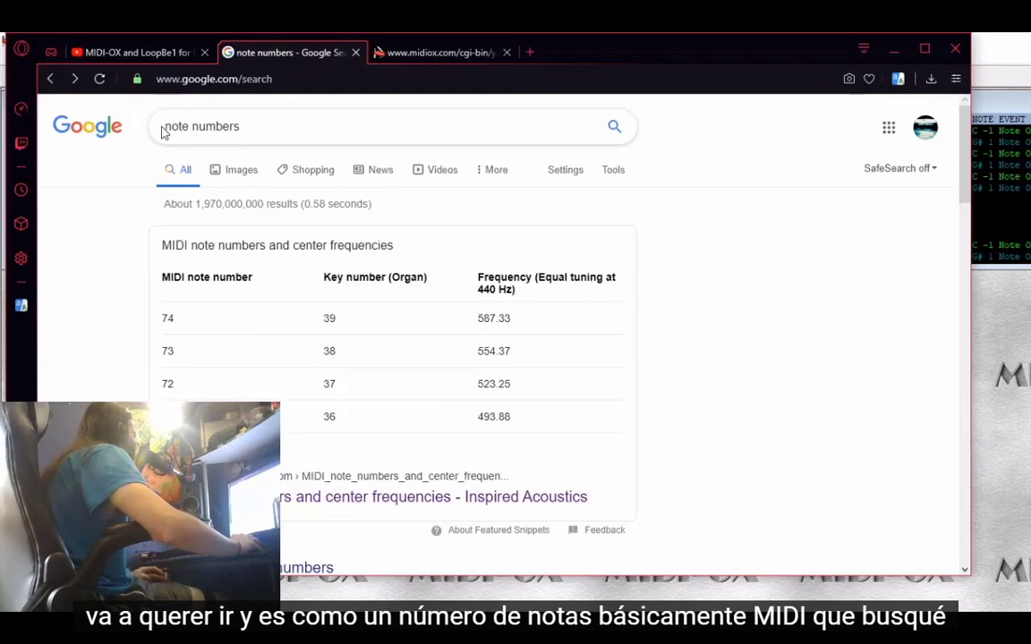
left_click_drag(169, 131, 345, 129)
left_click(346, 130)
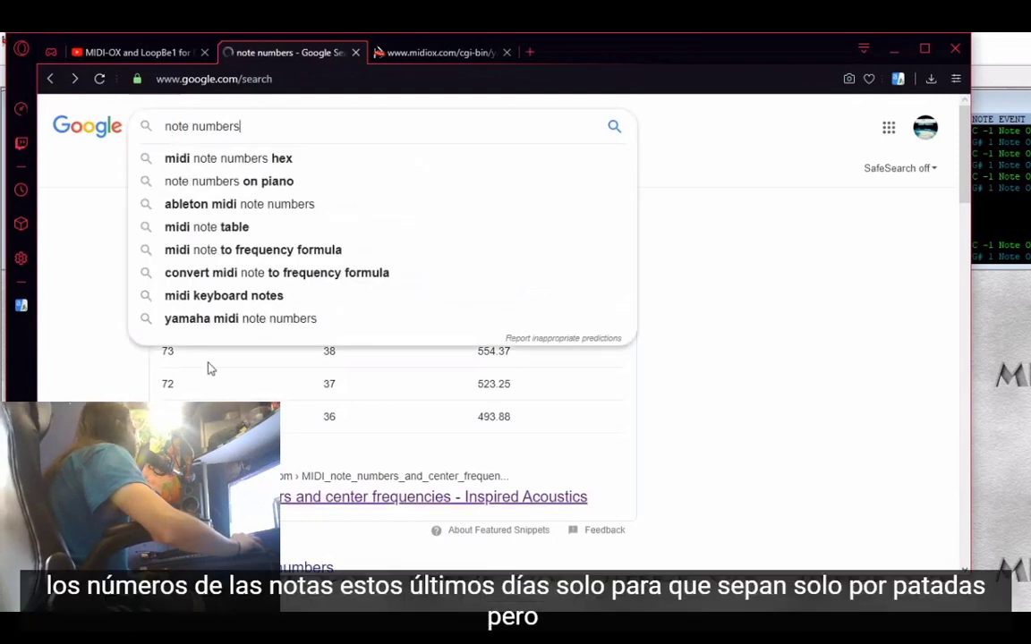
triple_click(264, 125)
left_click(274, 121)
key("Return")
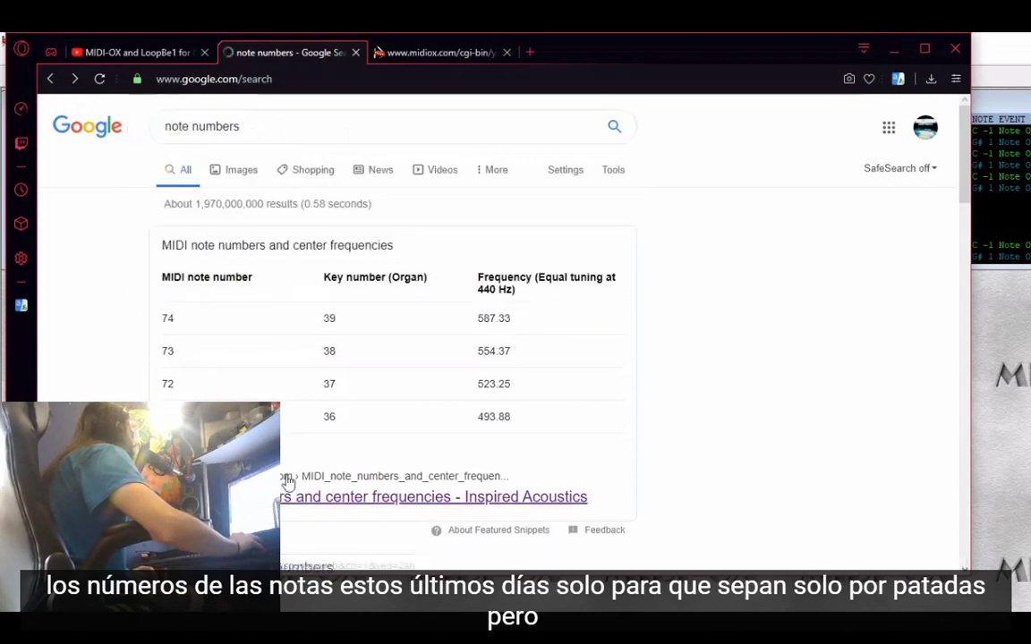
left_click(287, 479)
Examine how the table pairs MIDI note numbers with English note names, using the row for note 126 as an example.
scroll(527, 408, "down", 6)
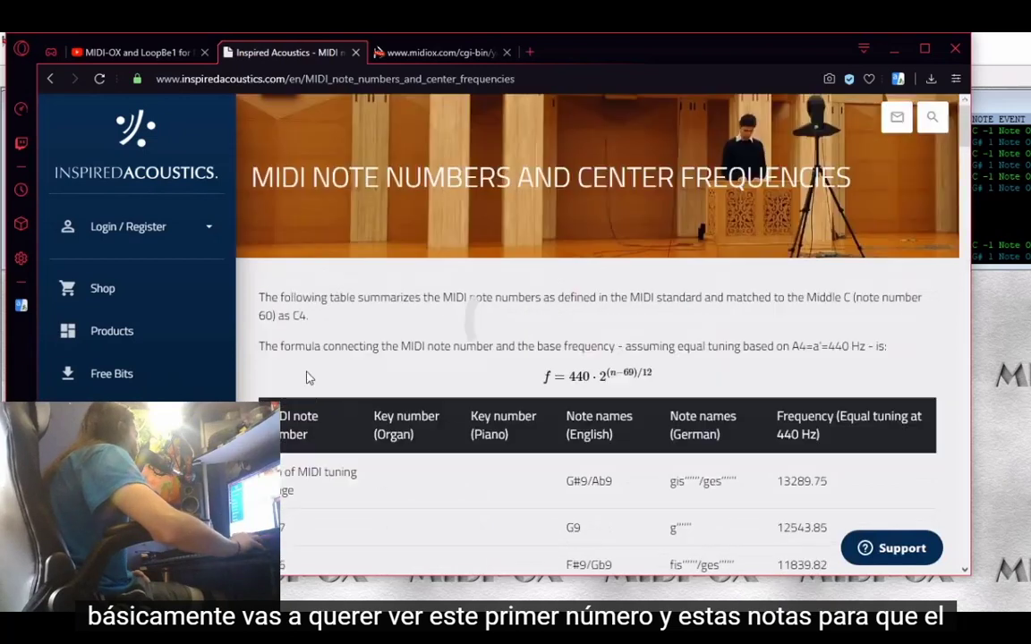
scroll(311, 398, "down", 3)
double_click(271, 337)
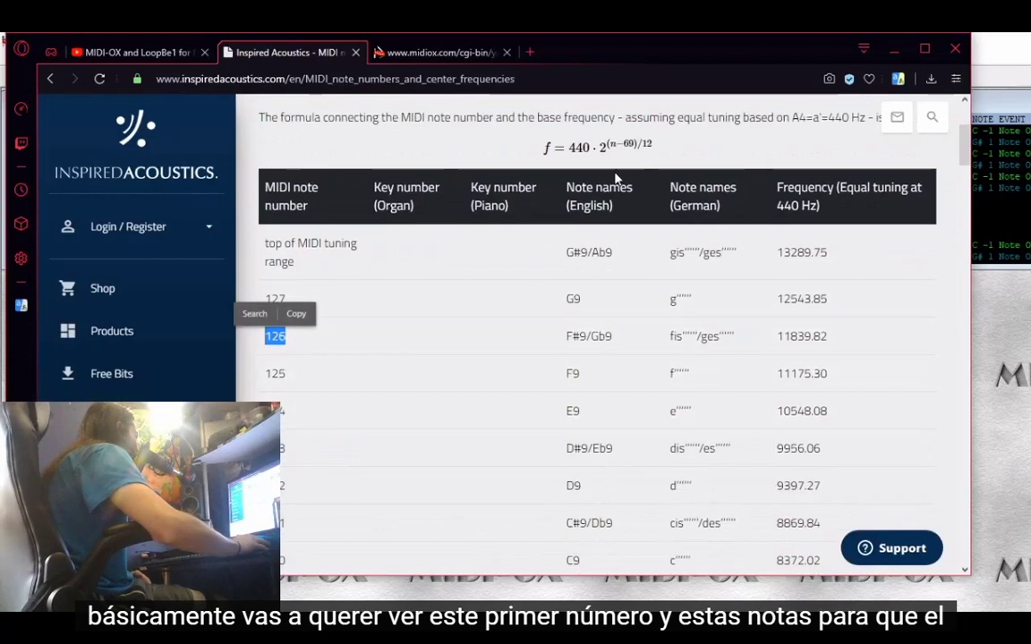
left_click_drag(566, 337, 615, 348)
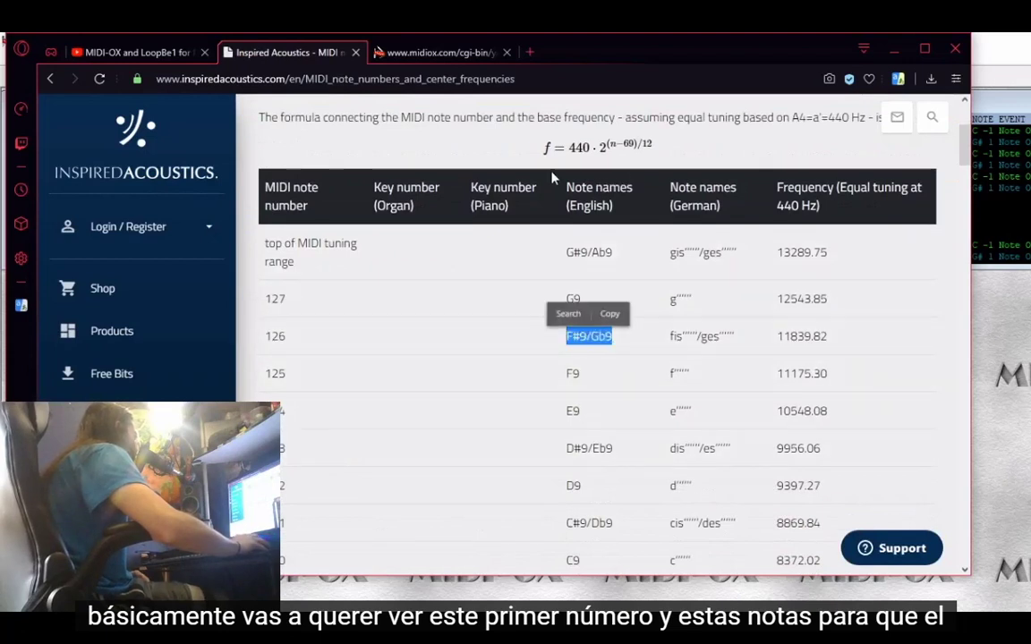
left_click_drag(291, 343, 263, 340)
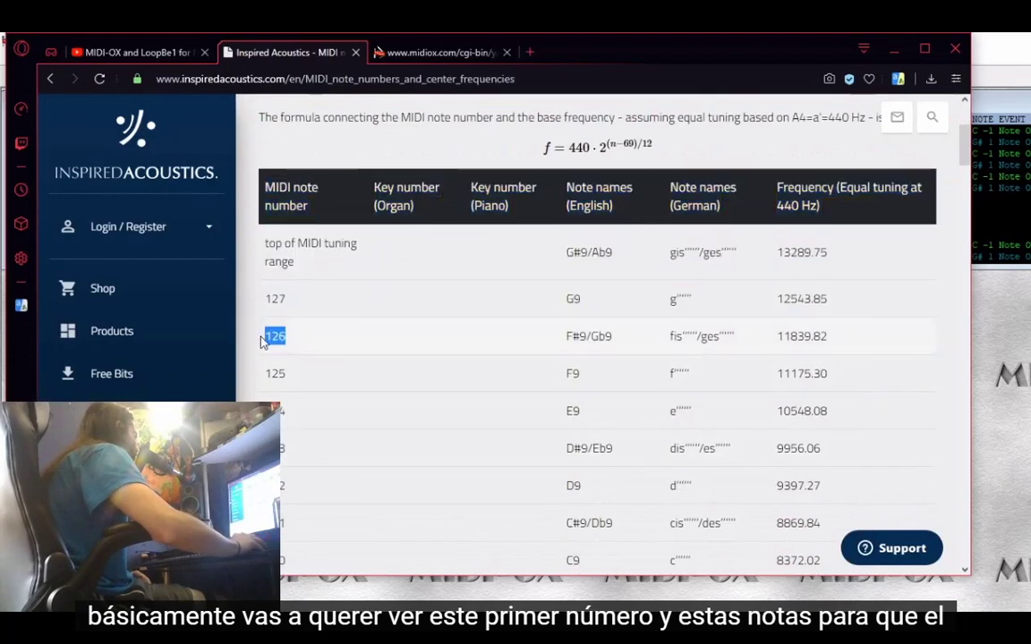
left_click_drag(566, 338, 633, 354)
Look up the MIDI note number for G#1/Ab1 in the table.
scroll(614, 422, "down", 12)
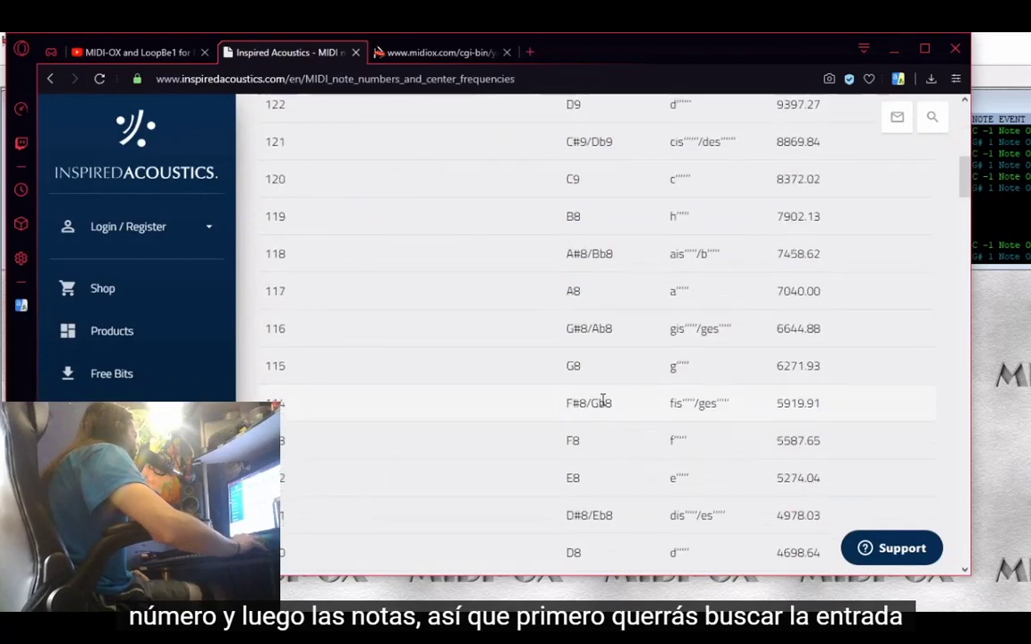
scroll(594, 430, "down", 8)
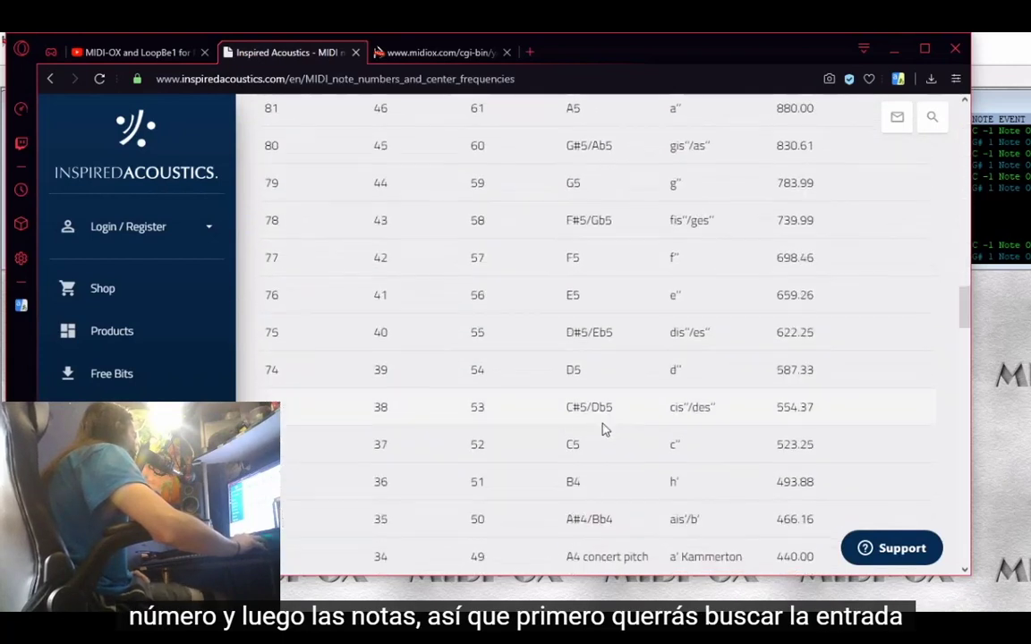
scroll(604, 434, "down", 10)
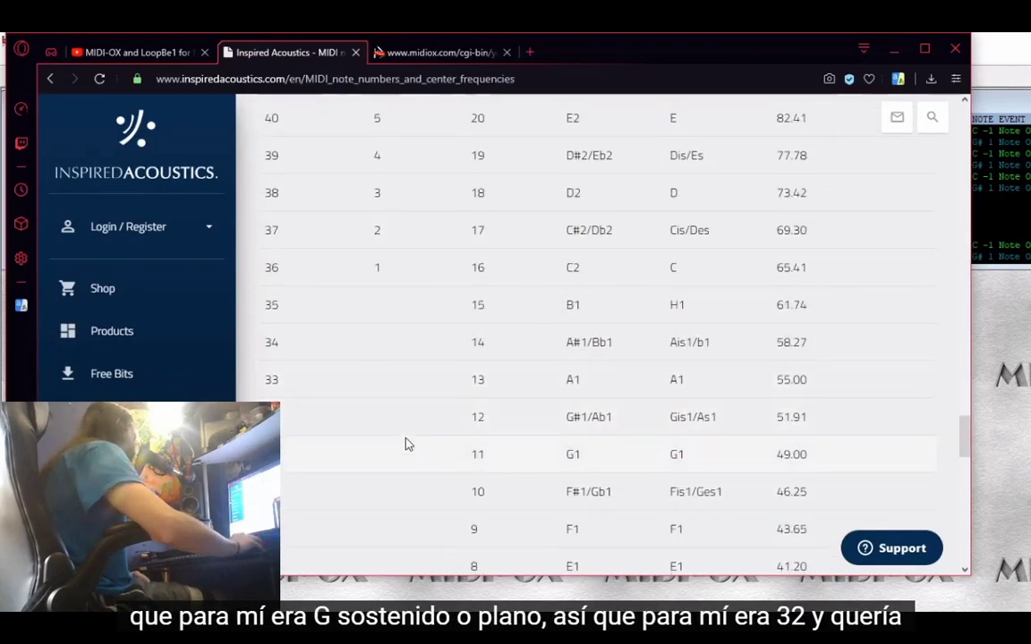
double_click(272, 417)
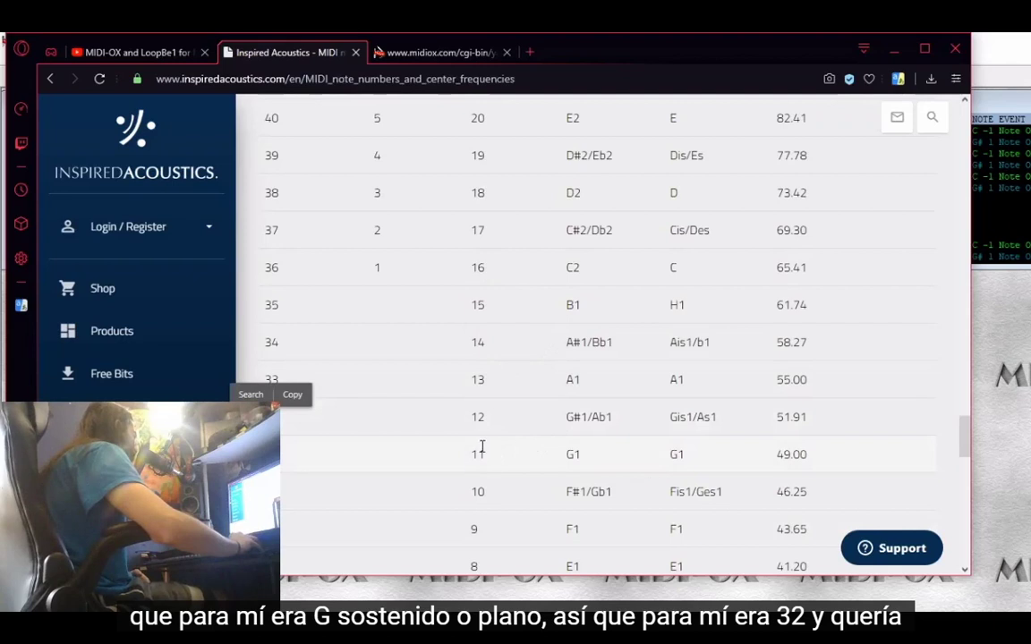
Locate MIDI note number 0 at the end of the table and recheck the rows between it and G#1/Ab1.
scroll(495, 421, "down", 14)
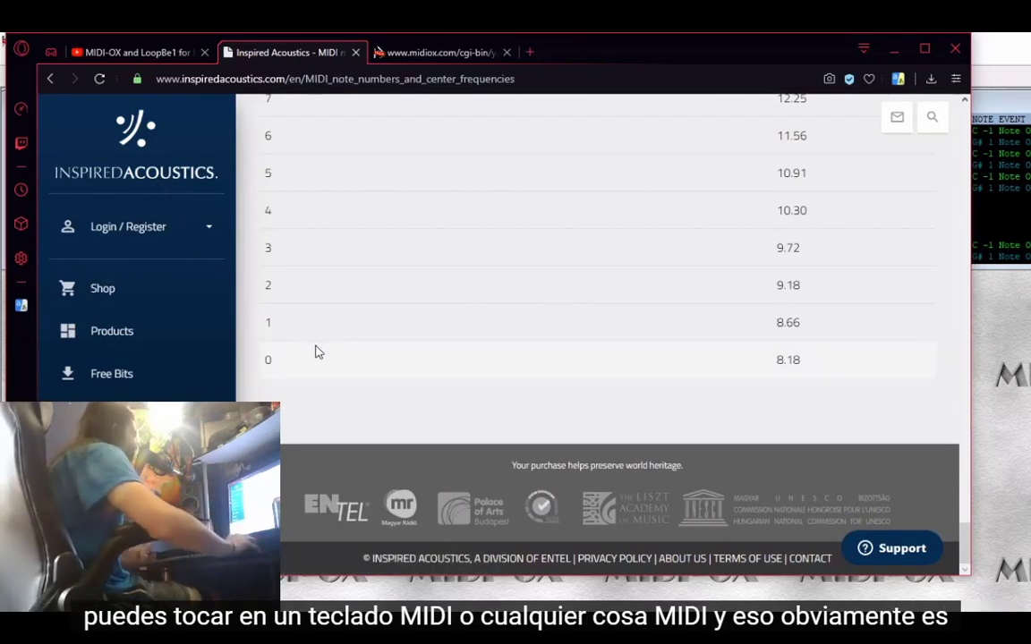
left_click_drag(290, 358, 252, 368)
left_click(314, 373)
left_click_drag(315, 373, 265, 362)
left_click(285, 366)
scroll(336, 370, "up", 5)
scroll(337, 369, "up", 10)
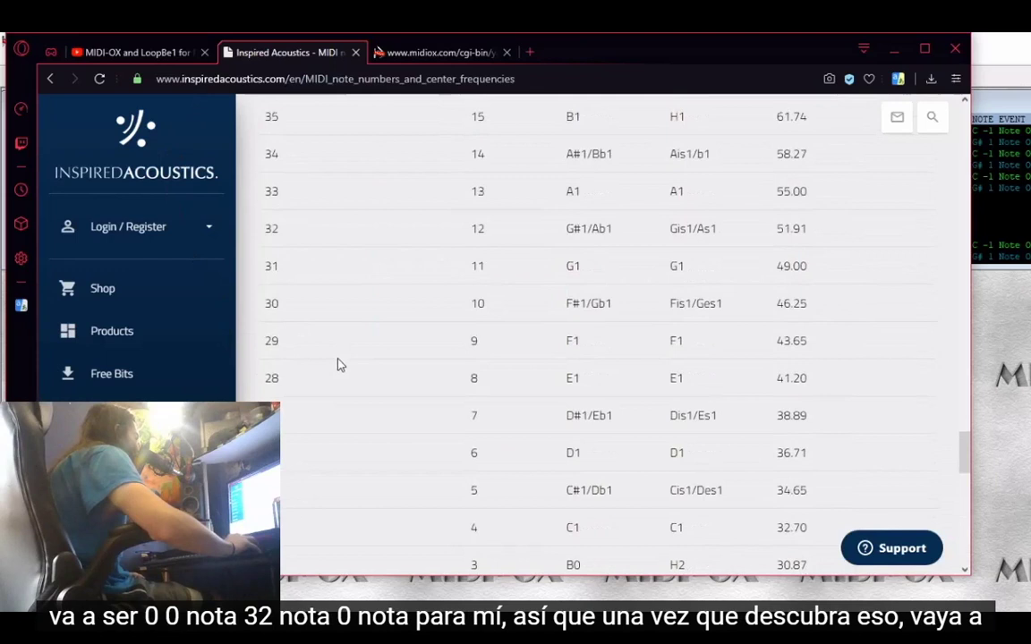
scroll(343, 362, "down", 5)
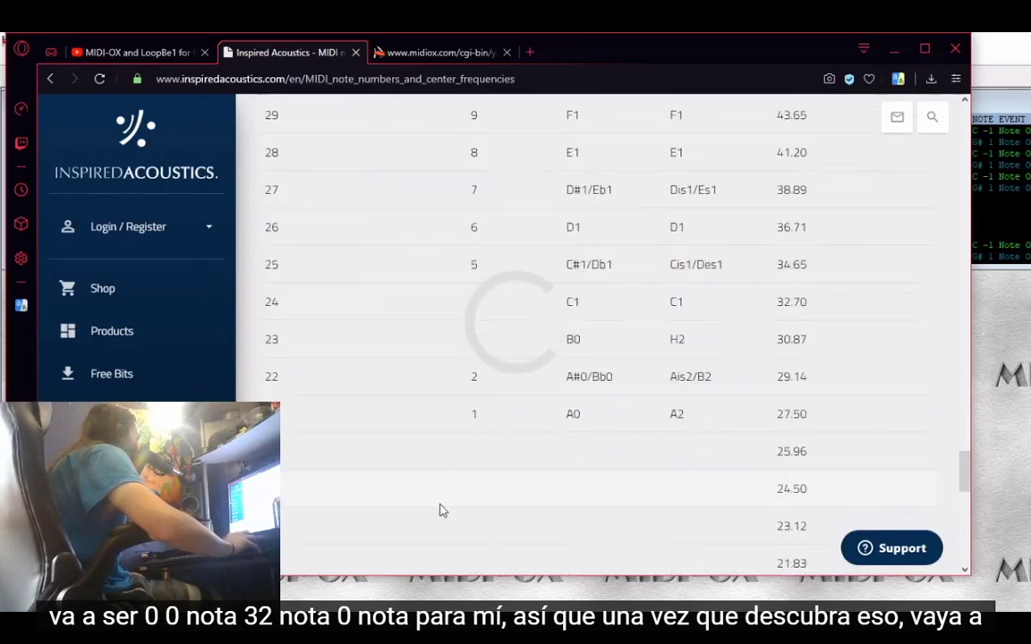
scroll(389, 481, "down", 5)
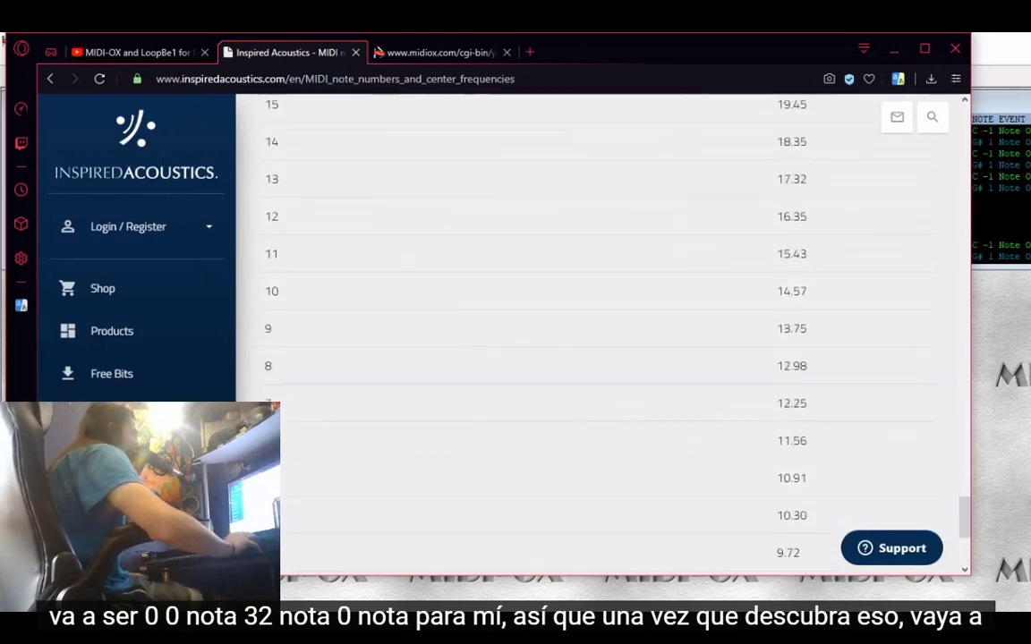
Switch to MIDI-OX and delete the existing channel 1 NoteOn entry from the data mapping's Translation Map.
key("alt+Tab")
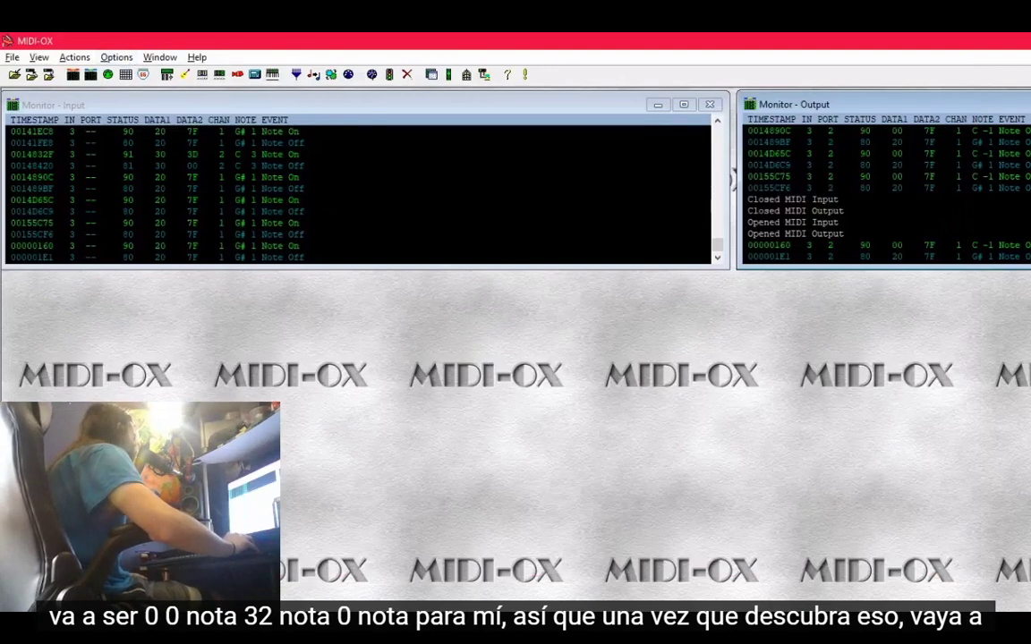
left_click(120, 56)
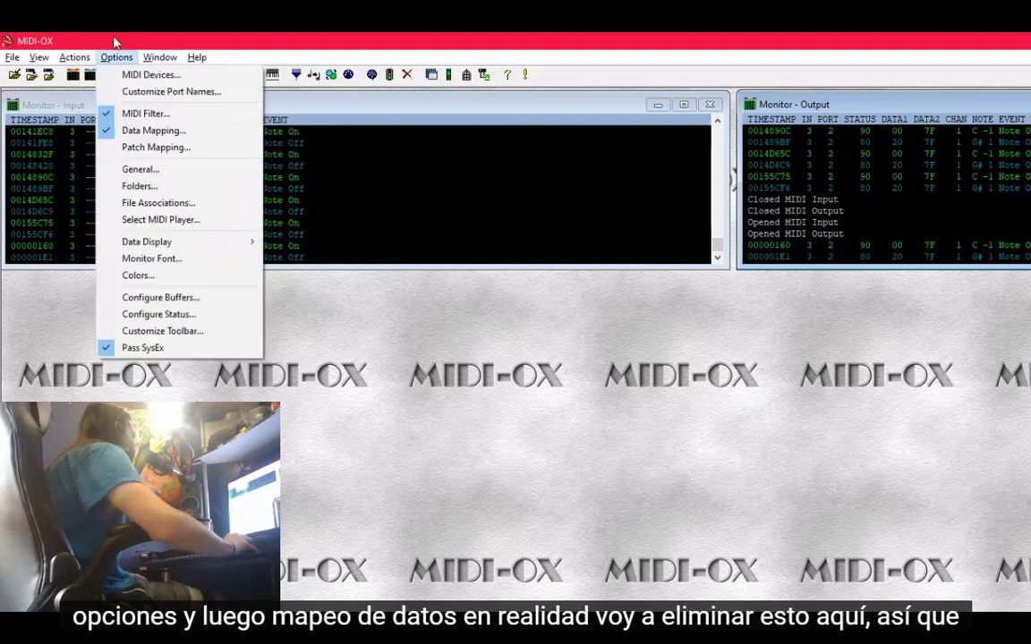
left_click(154, 131)
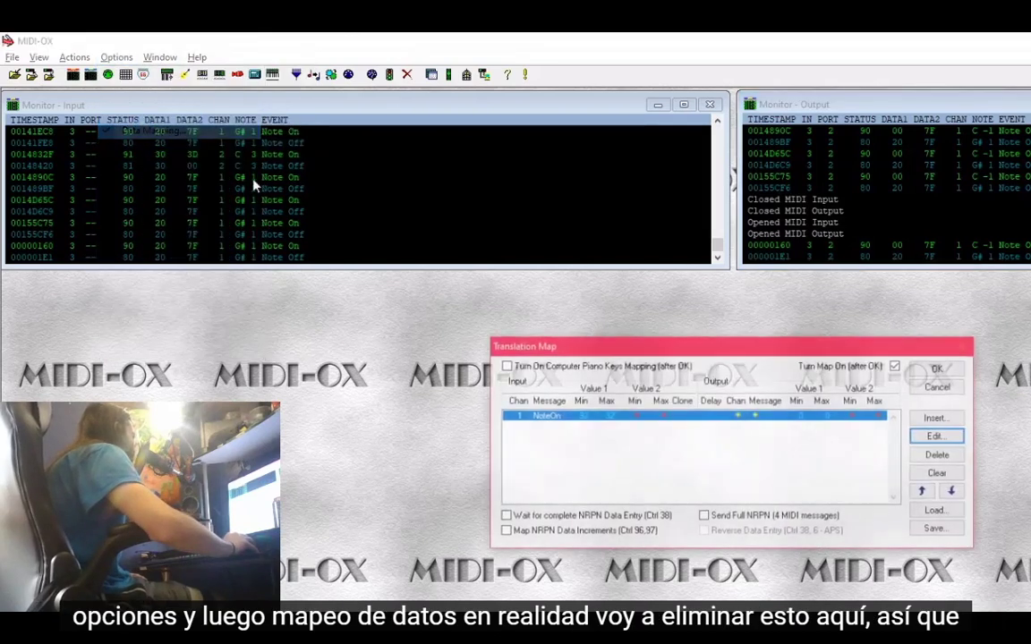
right_click(817, 420)
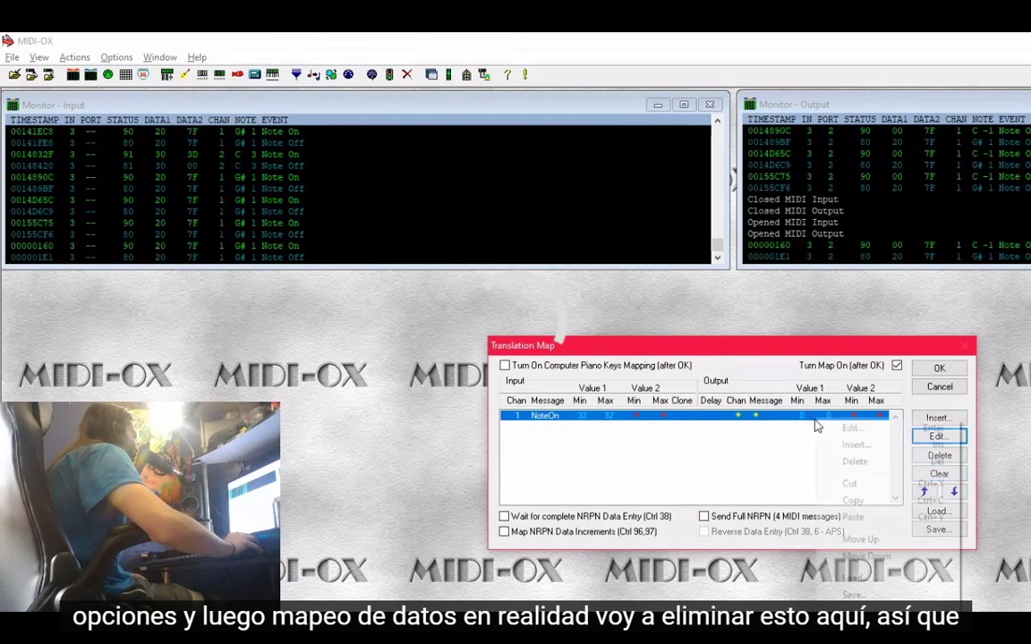
left_click(890, 462)
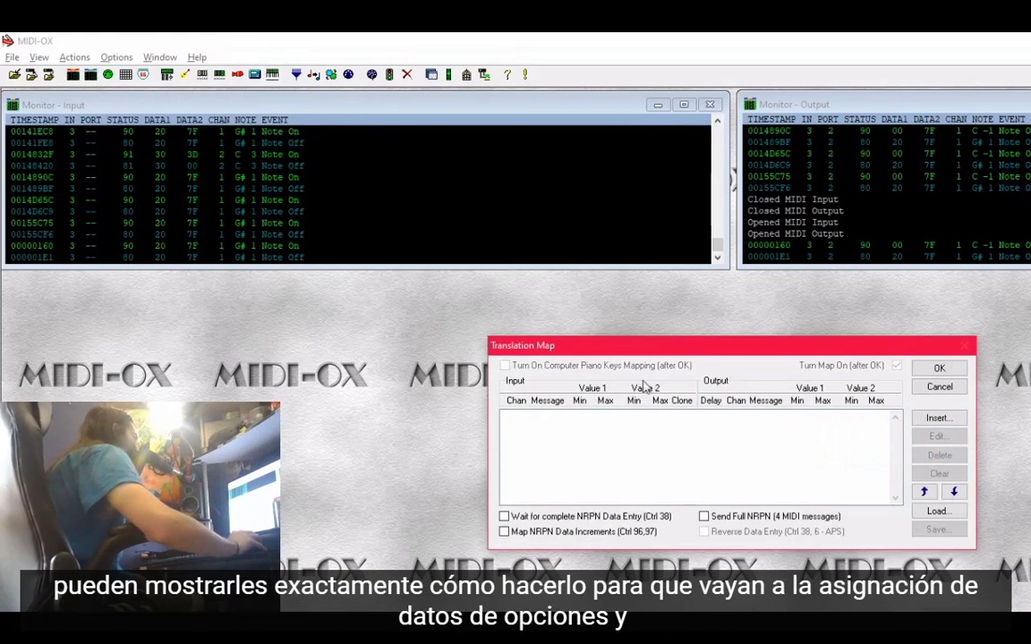
Insert a new entry in the Translation Map and set its input channel to 1.
left_click_drag(639, 353, 537, 358)
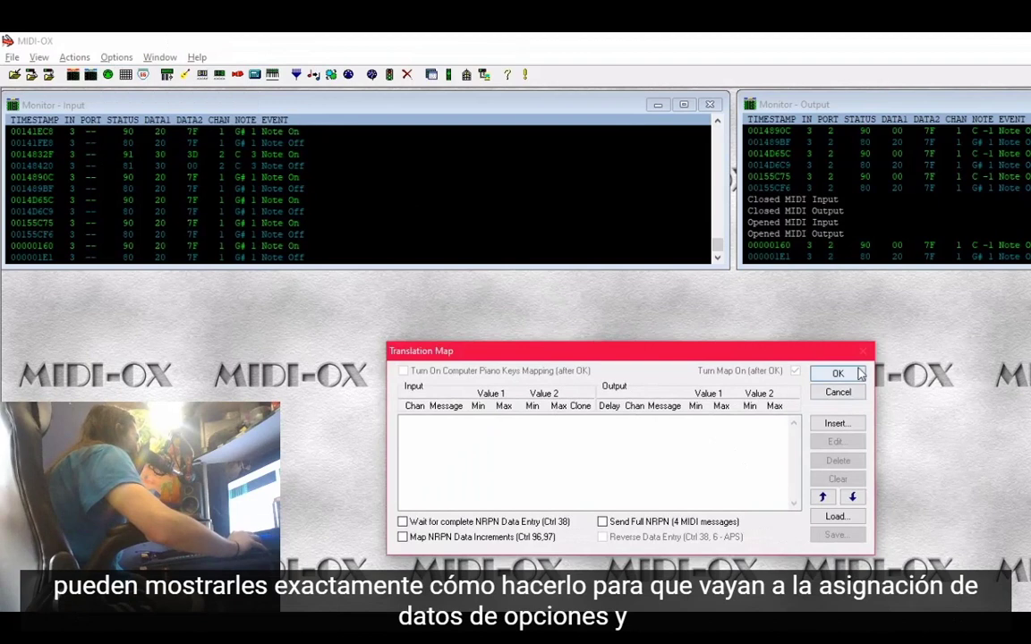
left_click(838, 423)
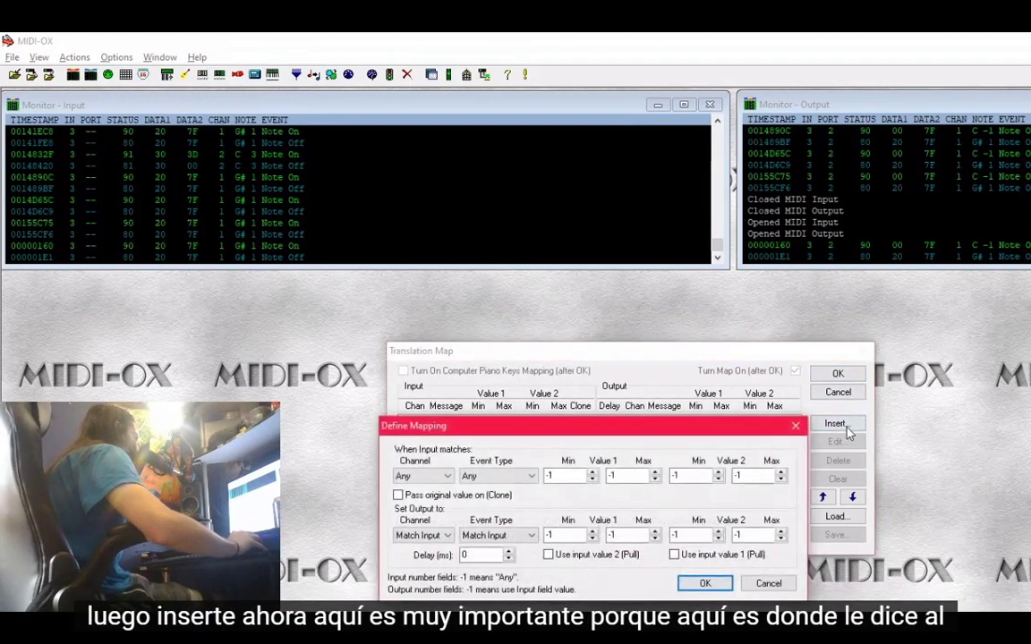
left_click_drag(630, 430, 803, 355)
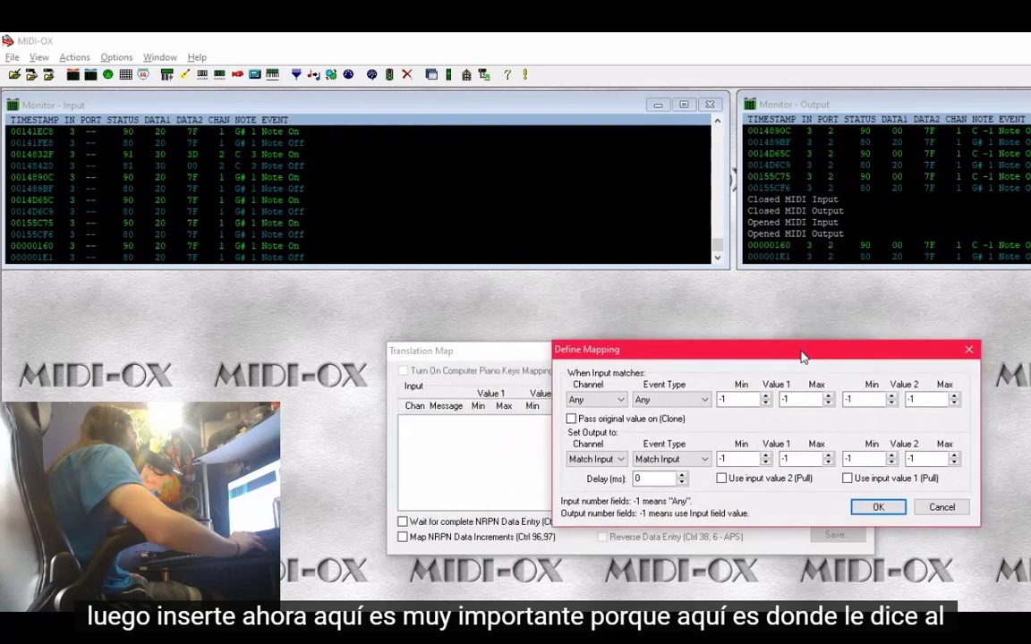
left_click(604, 399)
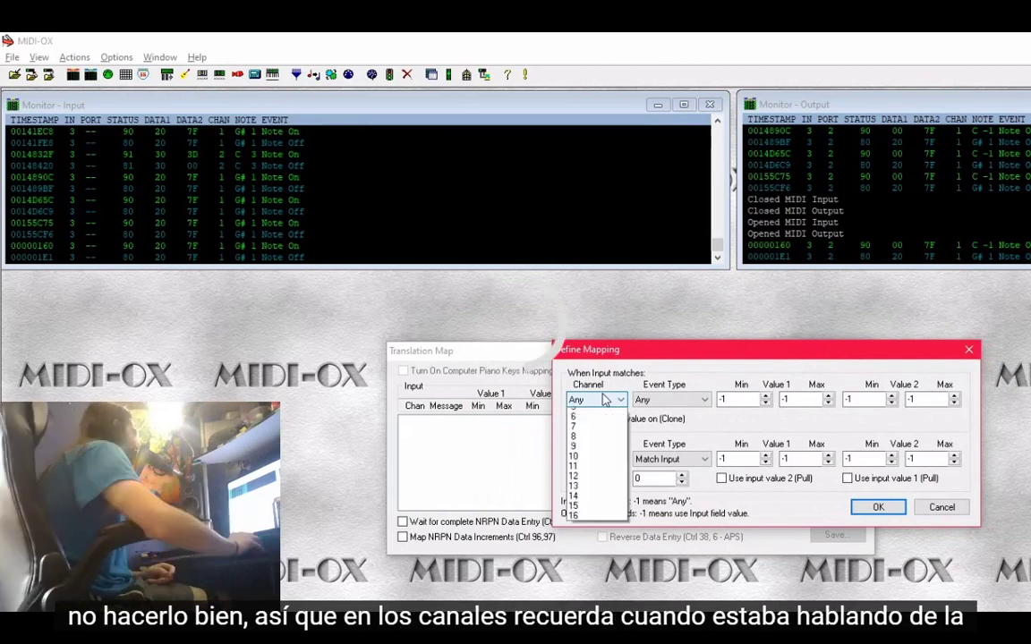
left_click(604, 400)
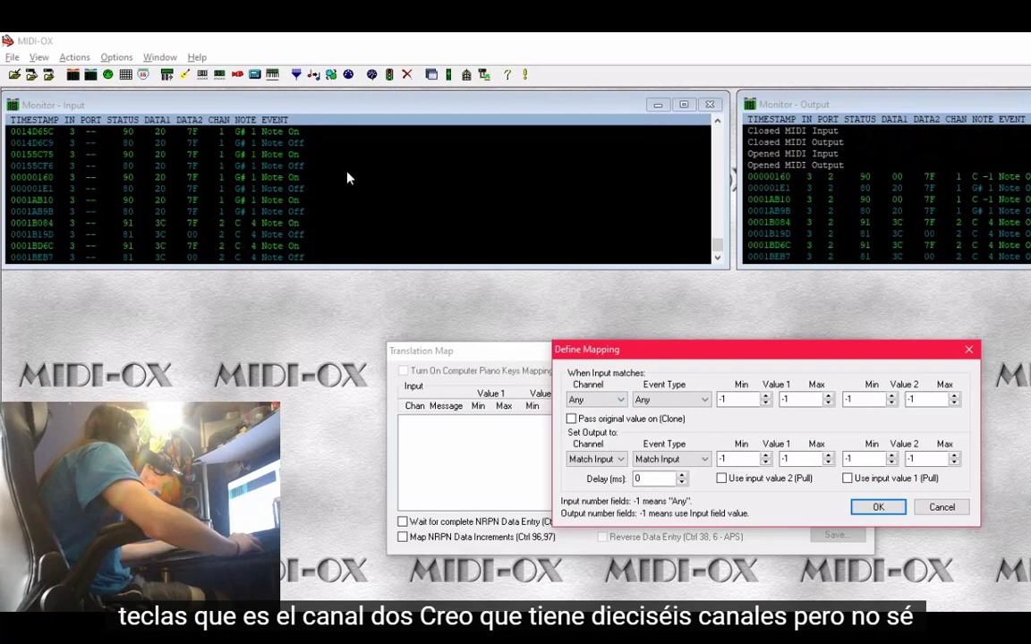
left_click(603, 400)
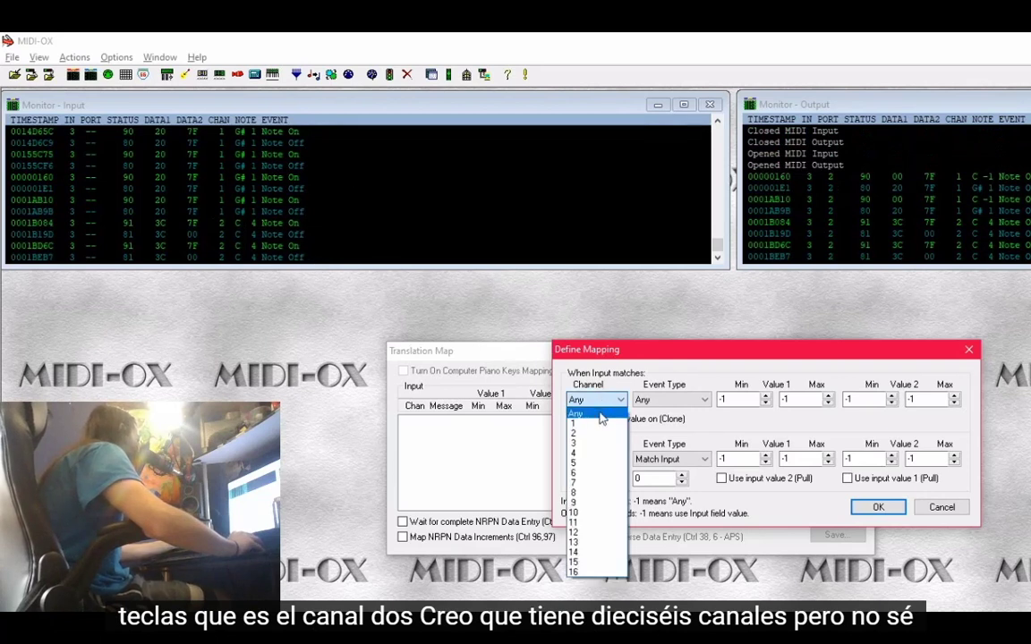
left_click(602, 405)
left_click(603, 405)
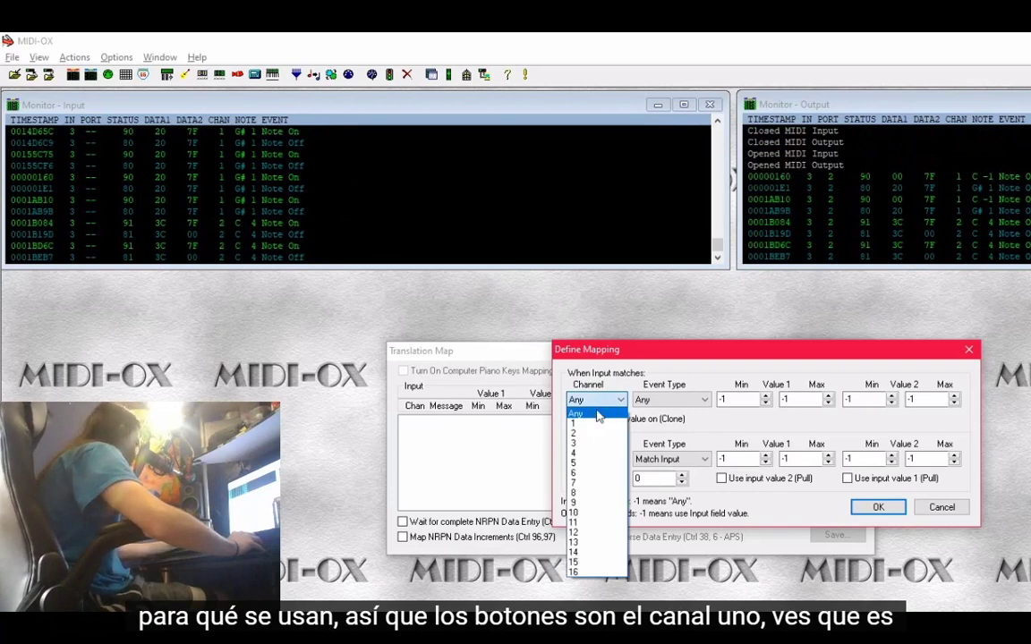
left_click(598, 423)
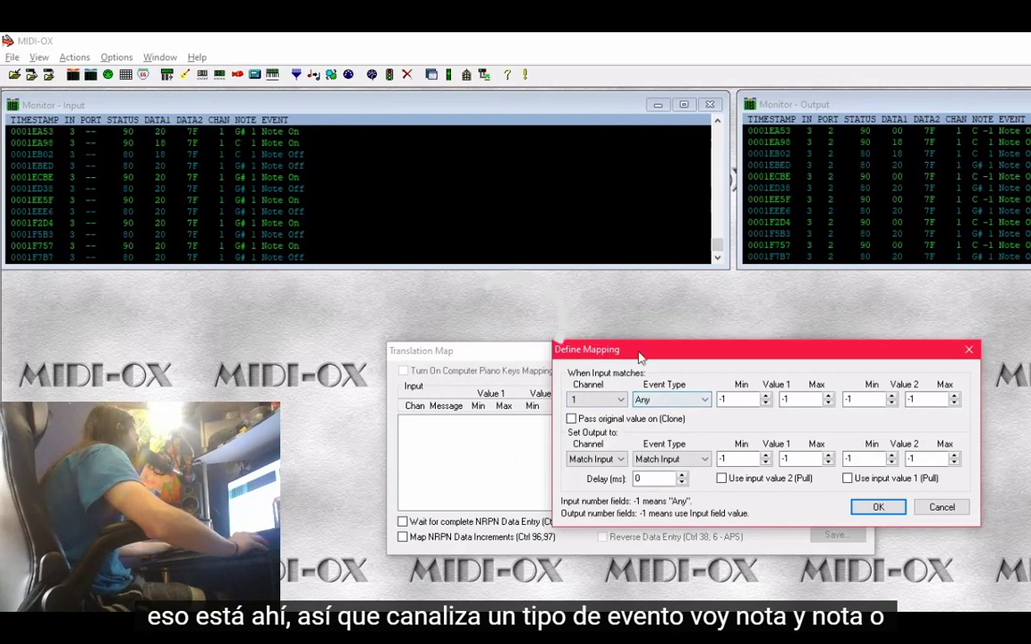
Set the new mapping's input event type to NoteOn.
left_click_drag(645, 350, 582, 374)
left_click(609, 427)
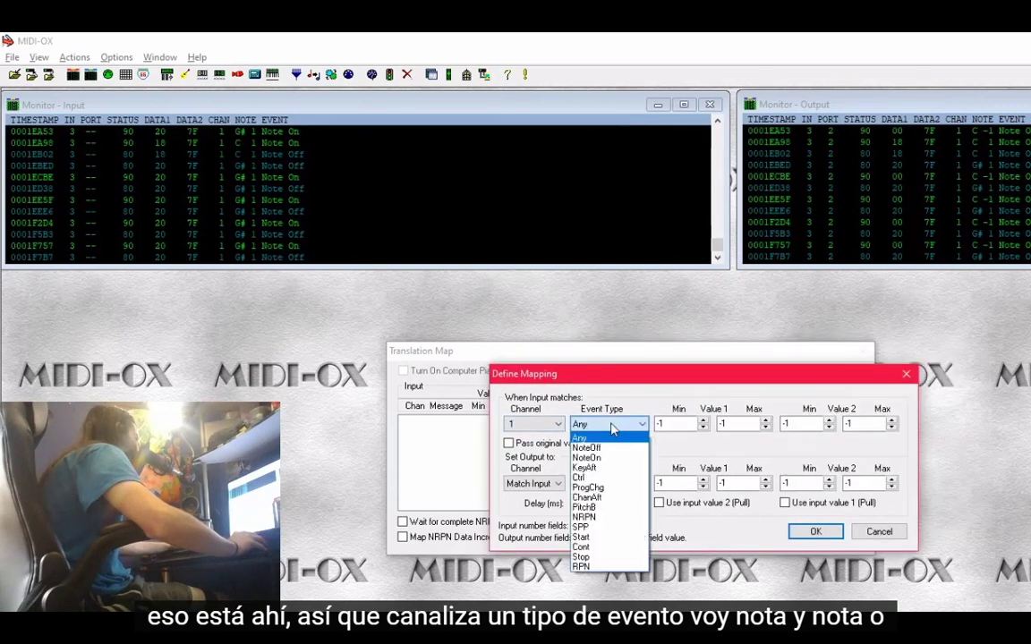
left_click(629, 461)
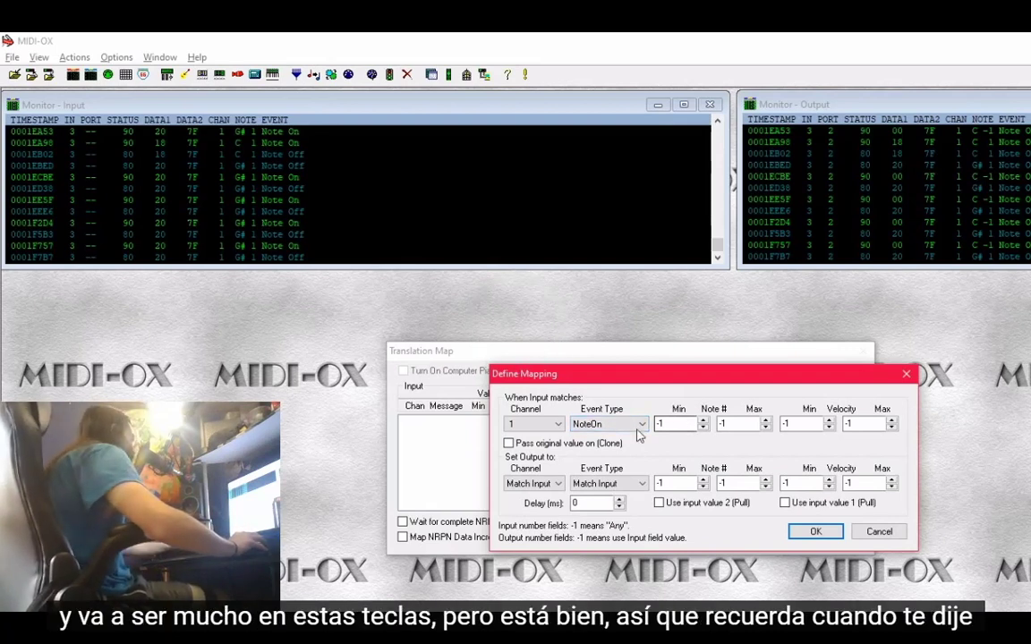
Set both the minimum and maximum input note number of the mapping to 32.
double_click(672, 425)
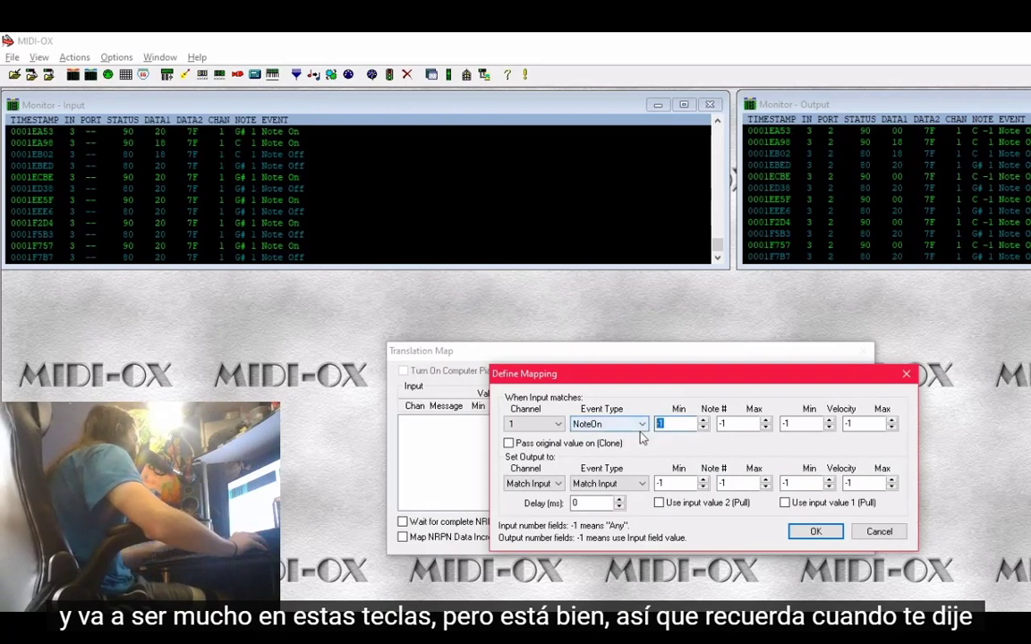
key("BackSpace")
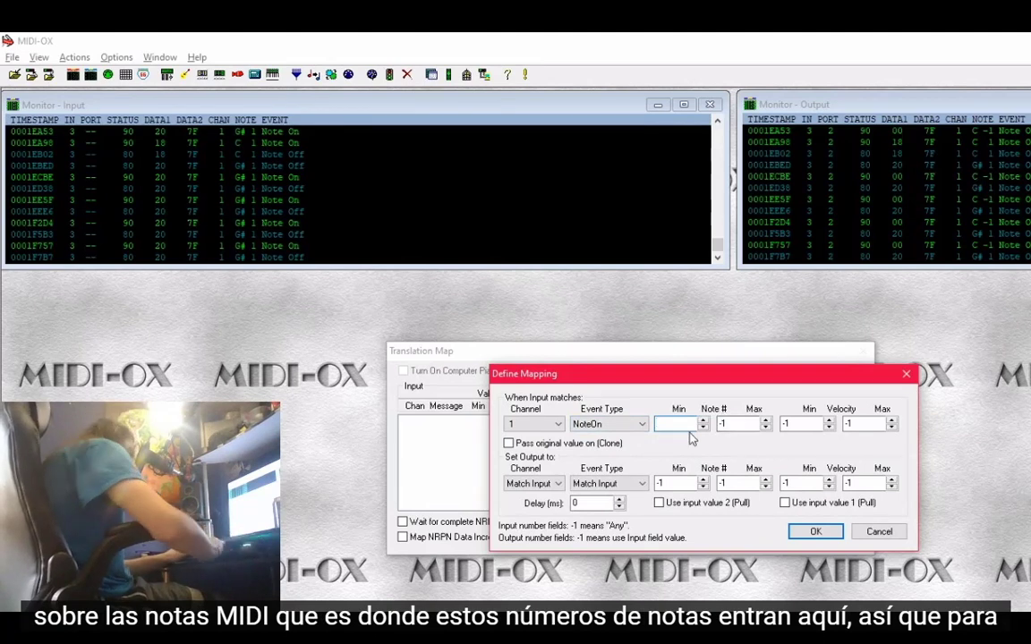
type("32")
left_click(732, 424)
key("BackSpace")
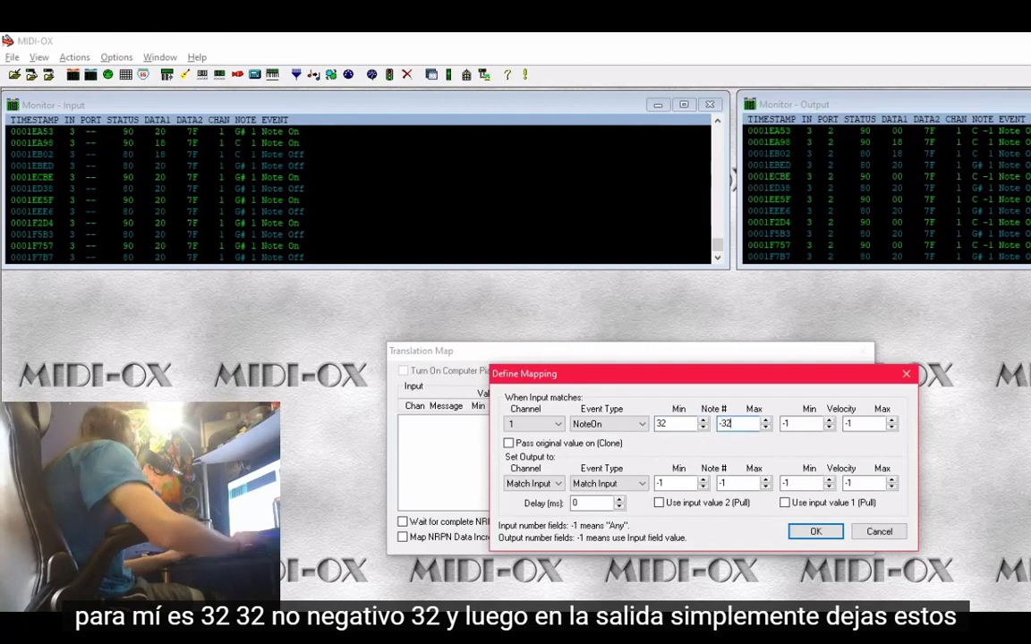
key("Home")
key("Delete")
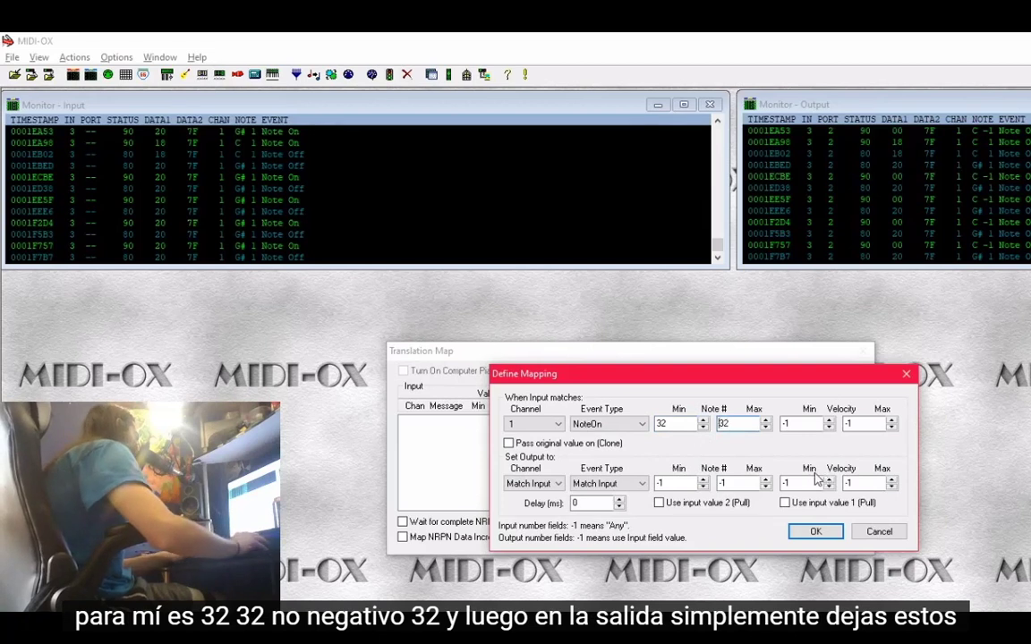
Set the mapping's minimum and maximum output note number to 0 and apply the Translation Map with the map turned on.
left_click(678, 484)
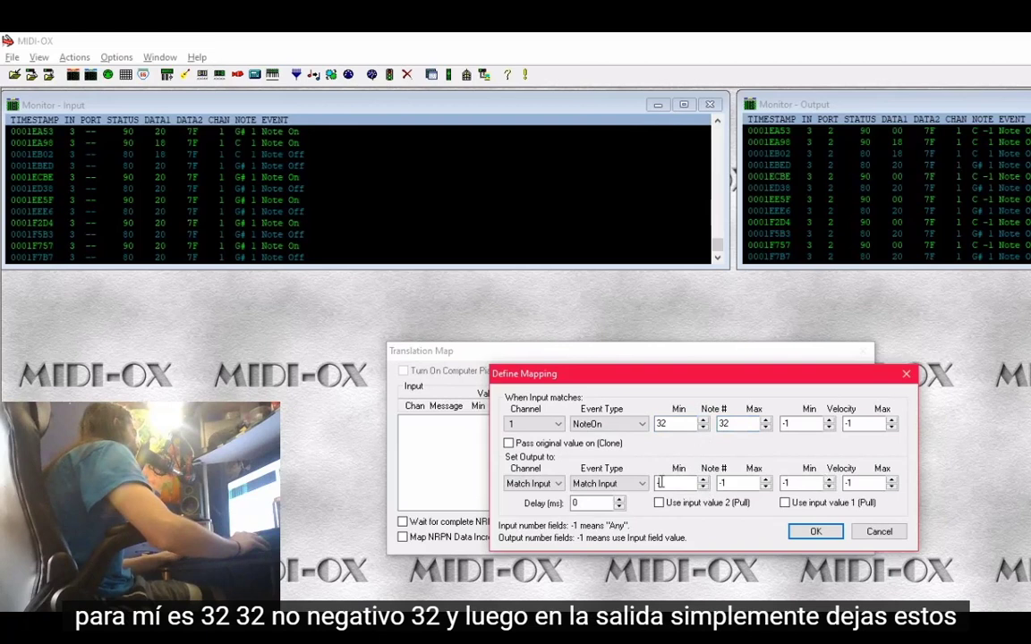
key("BackSpace")
key("BackSpace")
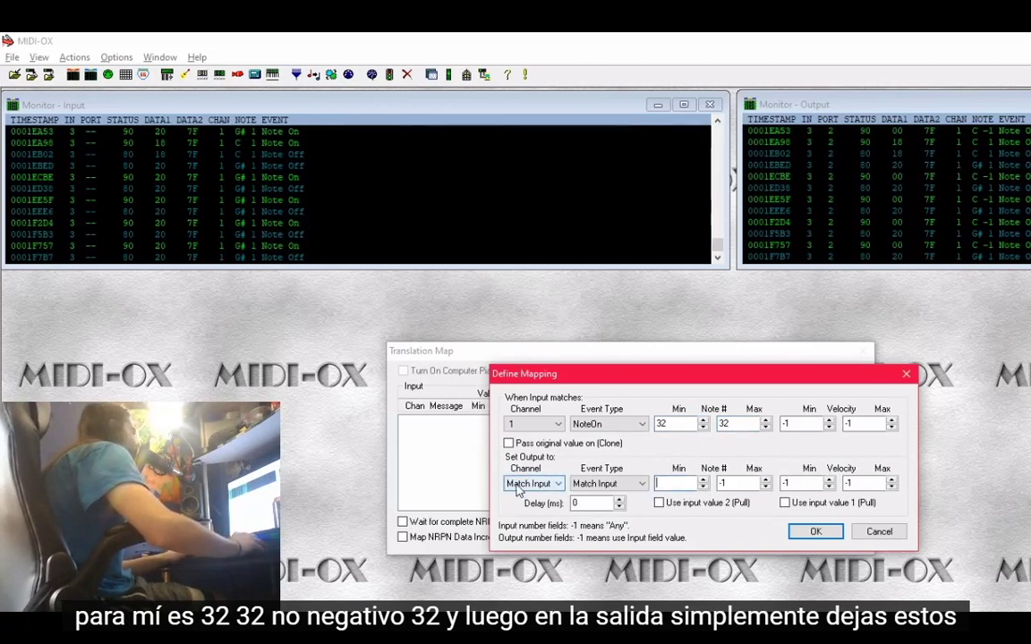
type("0")
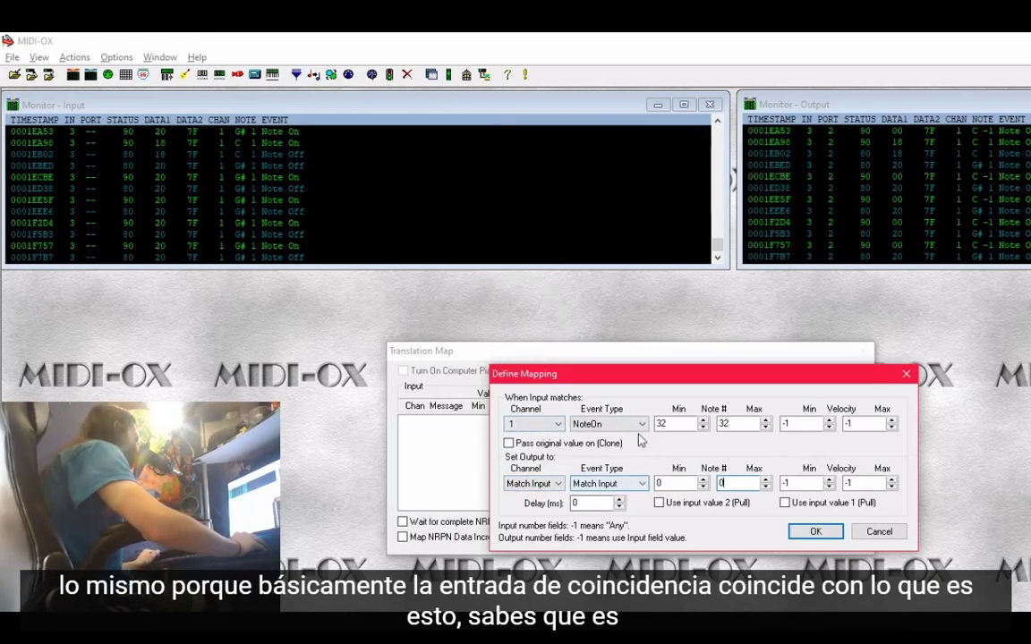
left_click(813, 530)
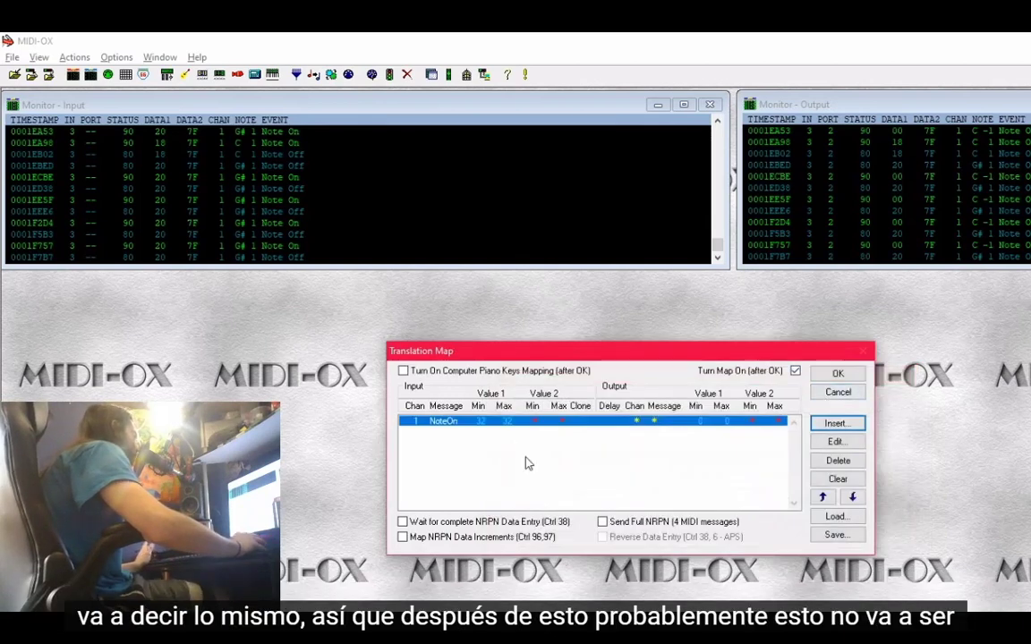
left_click(794, 372)
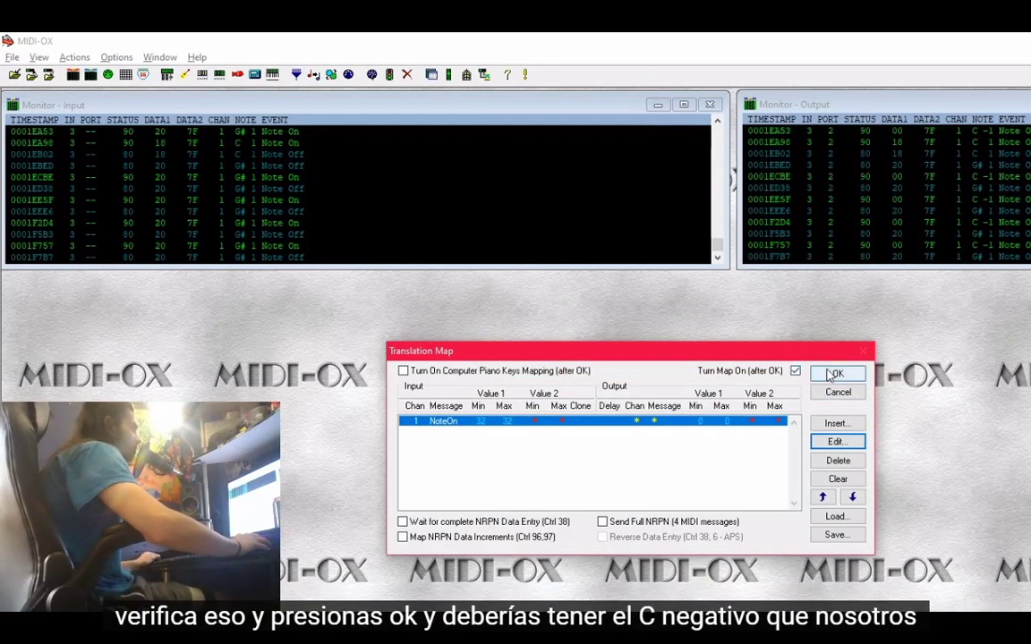
left_click(832, 375)
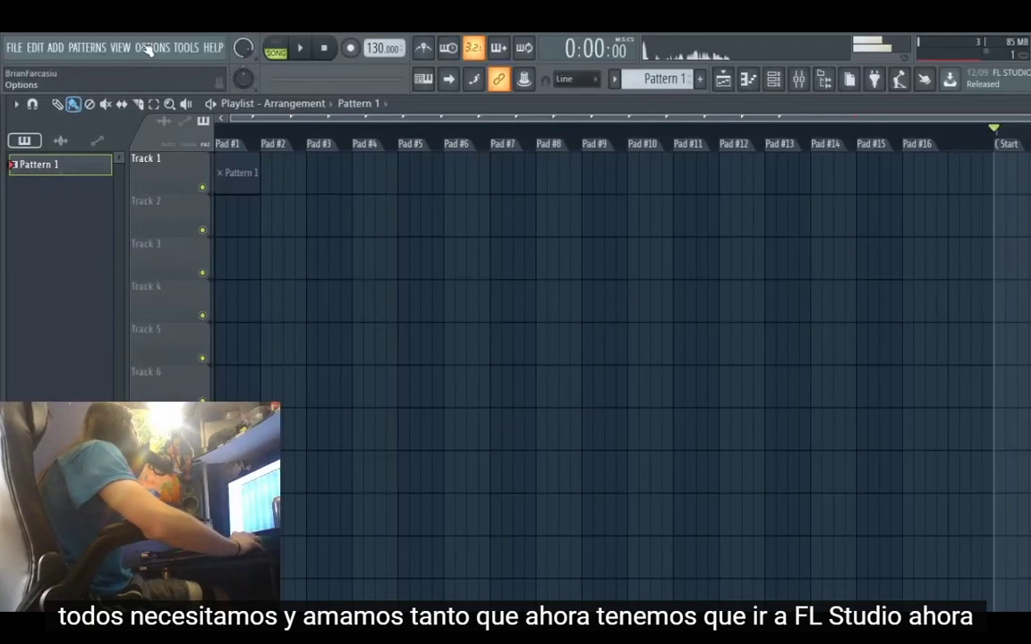
Switch to Notepad and review the written steps for mapping MIDI for FL Studio.
key("alt+Tab")
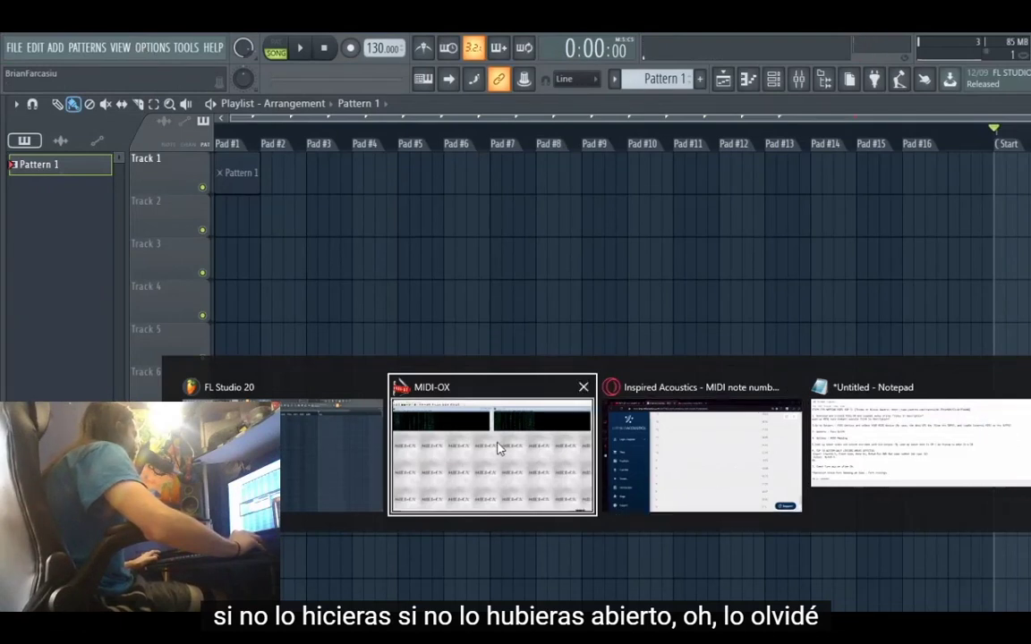
left_click(866, 454)
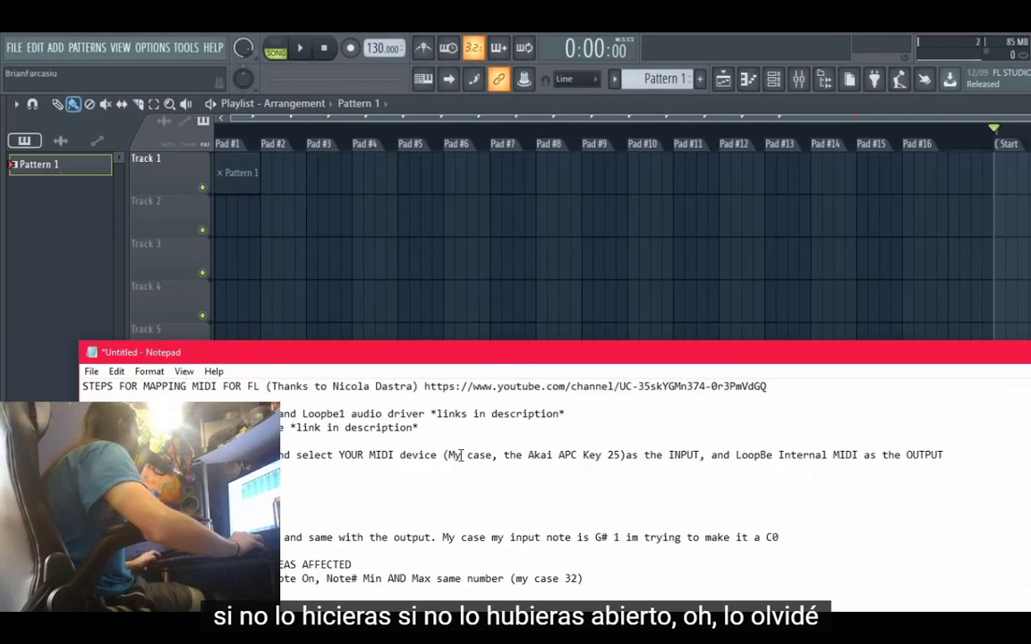
key("super")
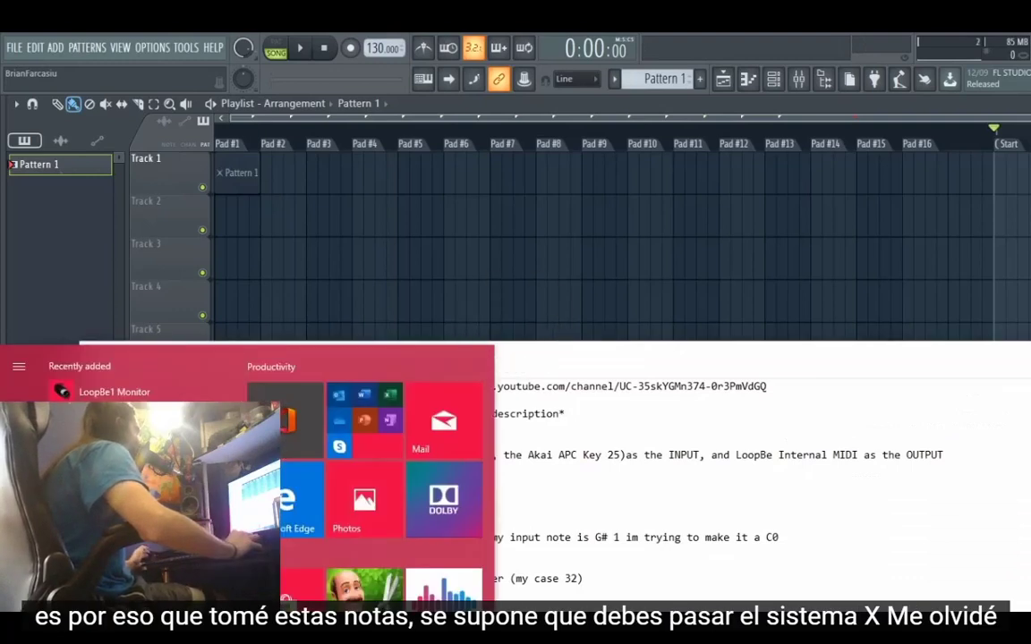
Switch to MIDI-OX and toggle the Pass SysEx option.
key("alt+Tab")
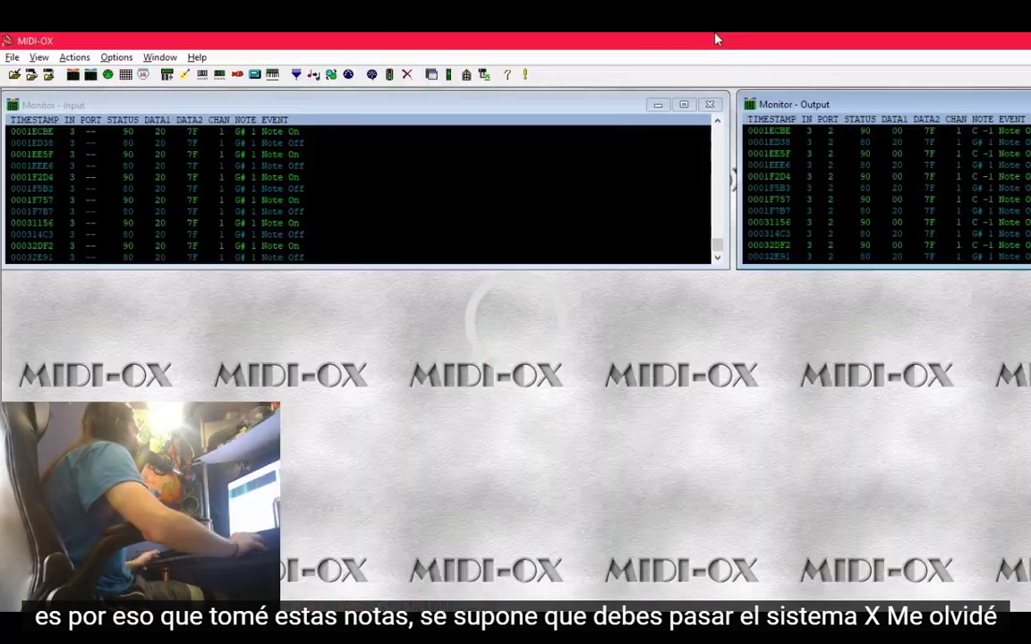
left_click(115, 58)
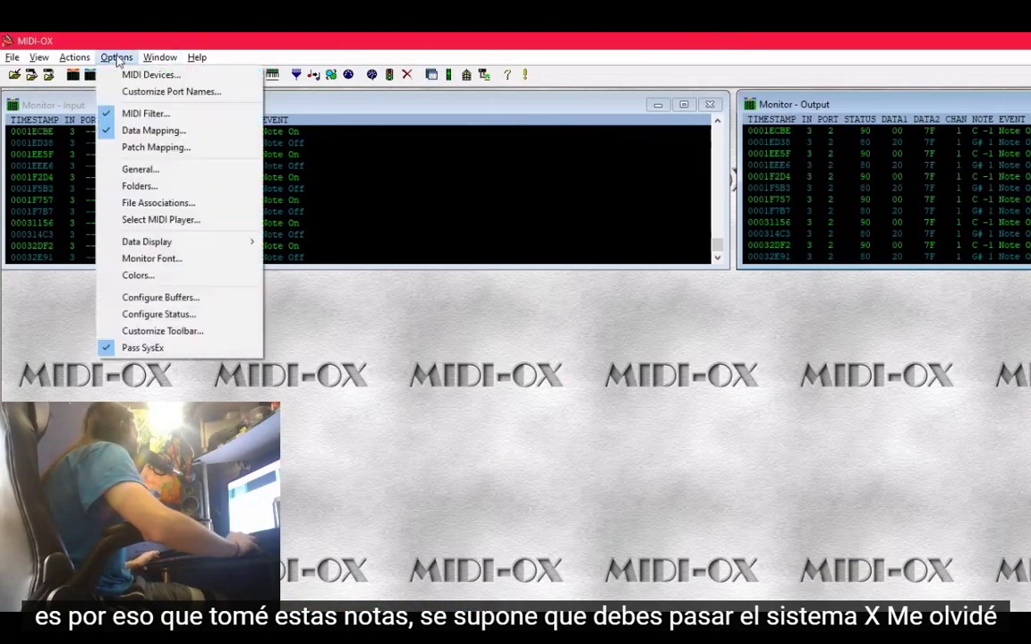
left_click(178, 349)
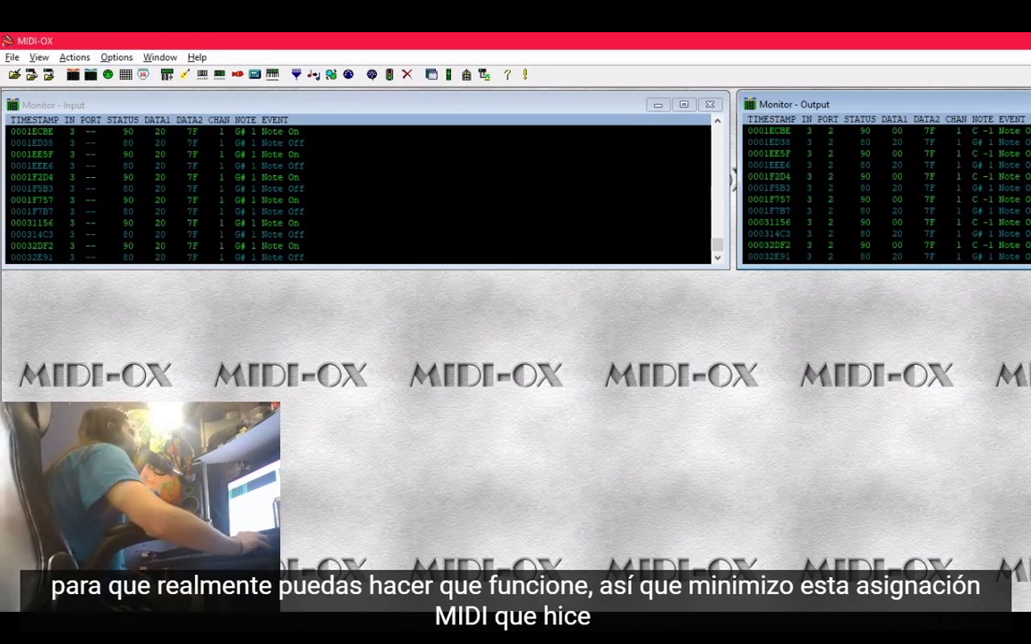
Return to the Notepad notes and read on to the step about viewing port routings.
left_click(339, 610)
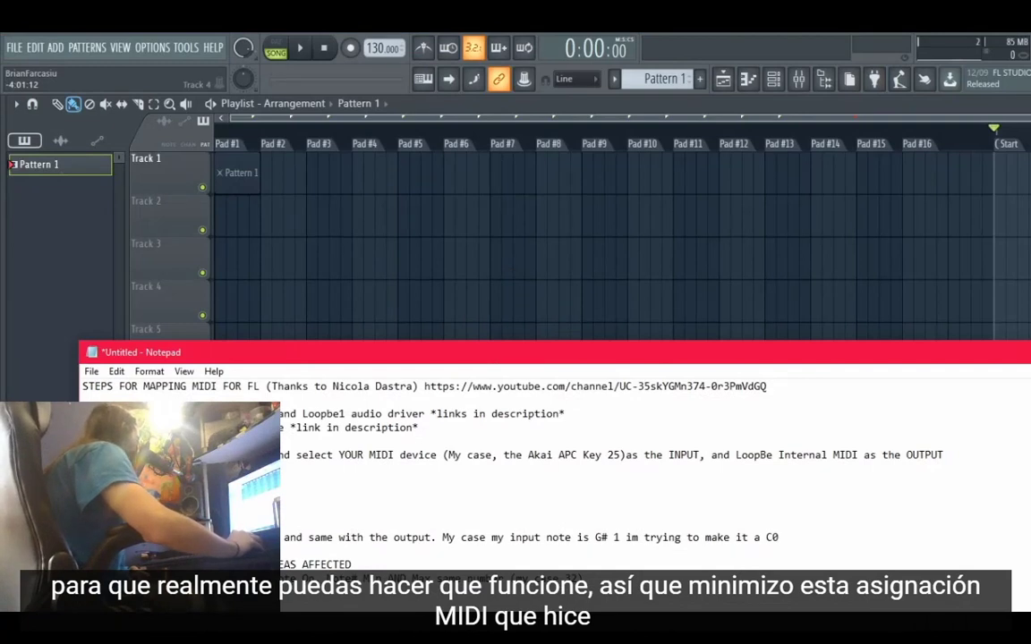
scroll(555, 483, "down", 2)
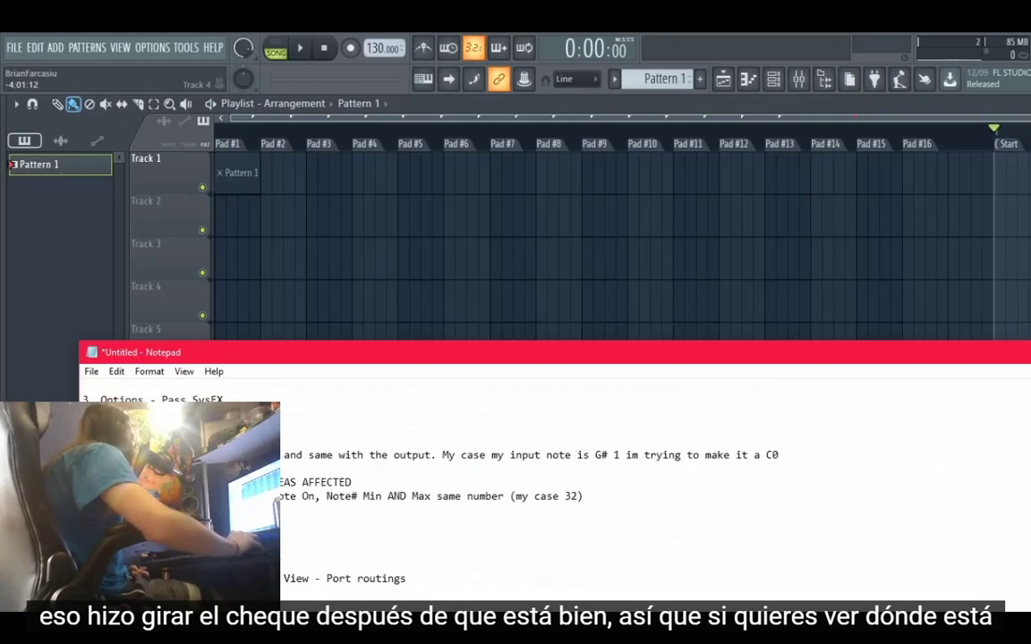
scroll(433, 527, "down", 1)
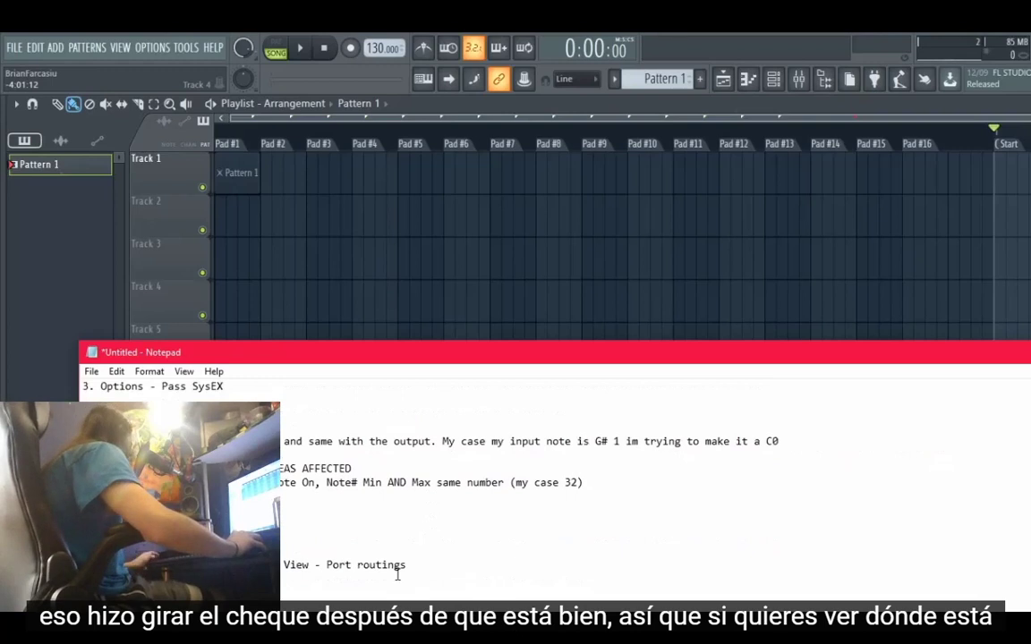
Switch to MIDI-OX and open the MIDI Port Routing view.
key("alt+Tab")
left_click(946, 440)
key("alt+Tab")
left_click(362, 460)
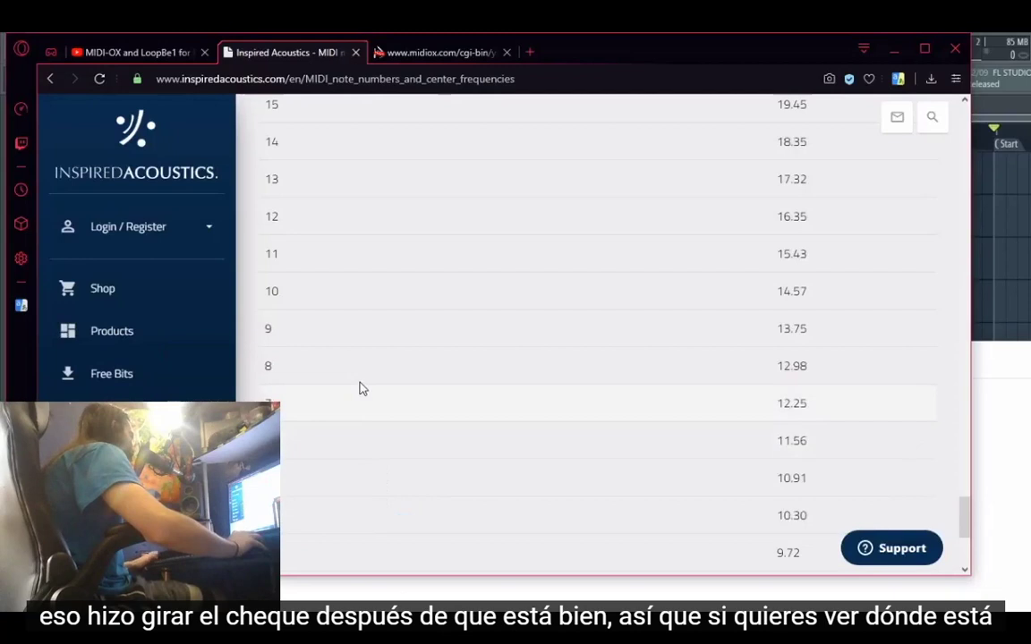
key("alt+Tab")
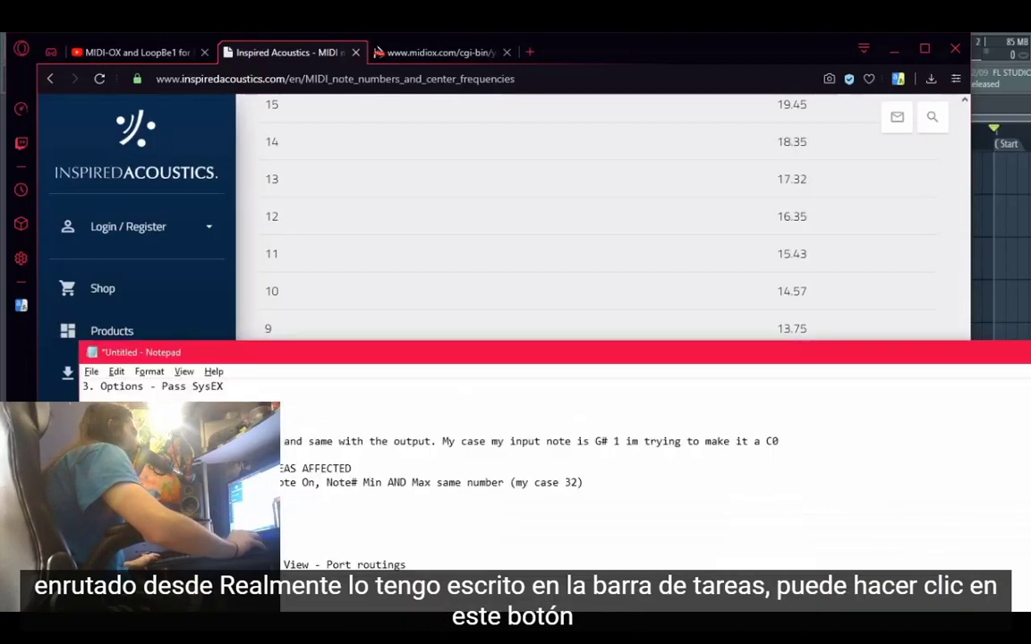
key("alt+Tab")
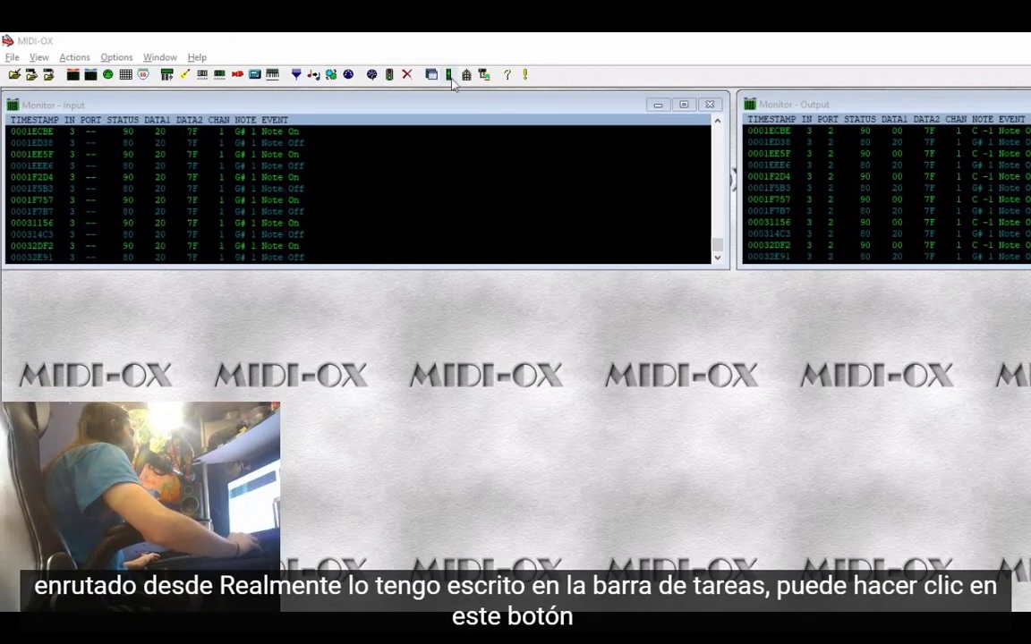
left_click(448, 75)
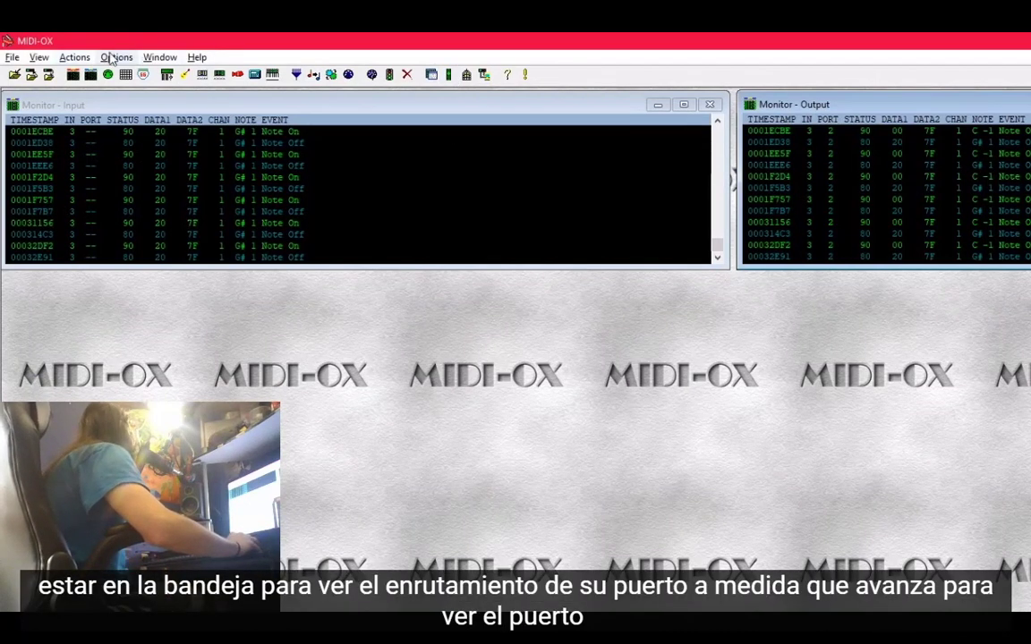
left_click(39, 58)
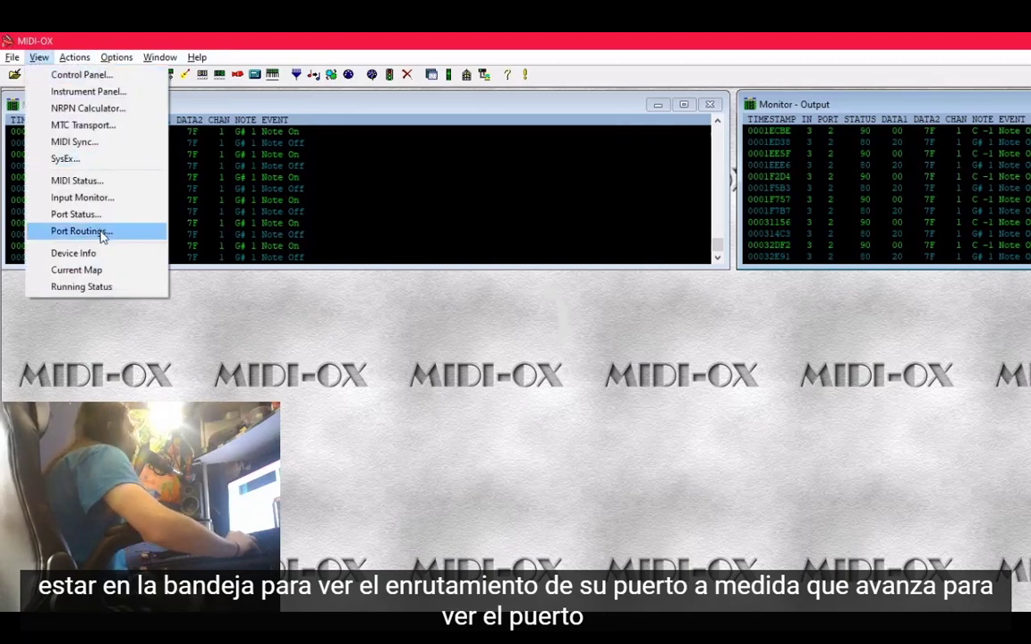
mouse_move(46, 59)
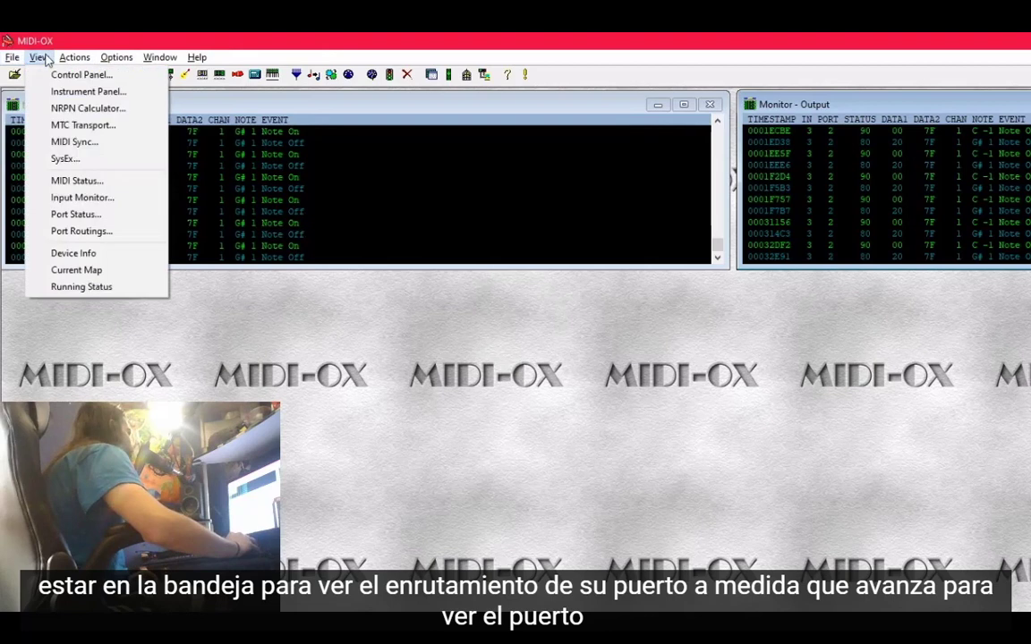
left_click(80, 231)
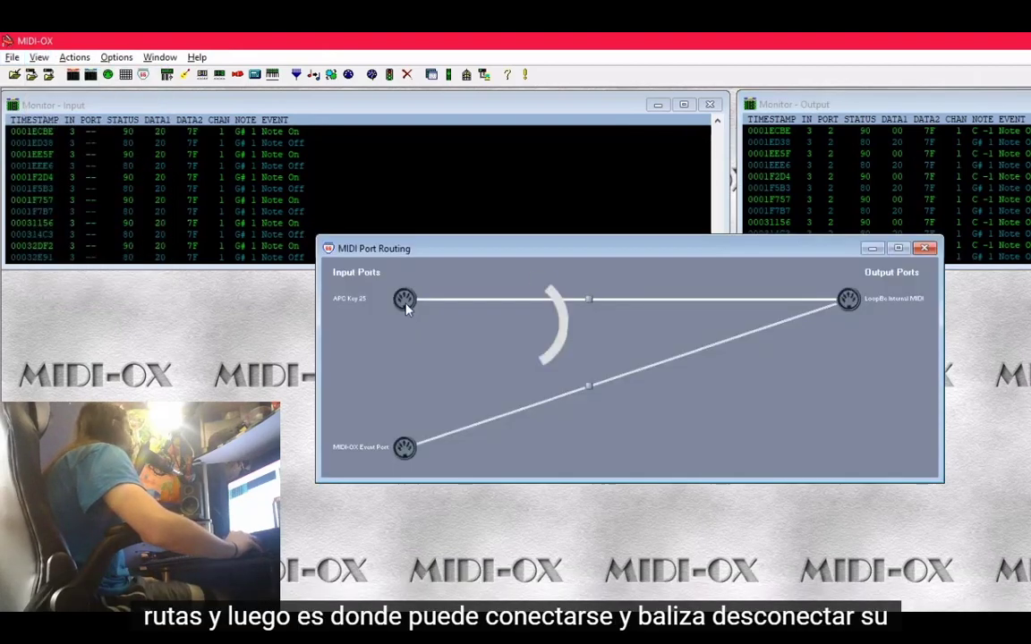
Disconnect the APC Key 25 input port in the MIDI port routing and reconnect it to LoopBe Internal MIDI.
right_click(405, 299)
left_click(742, 381)
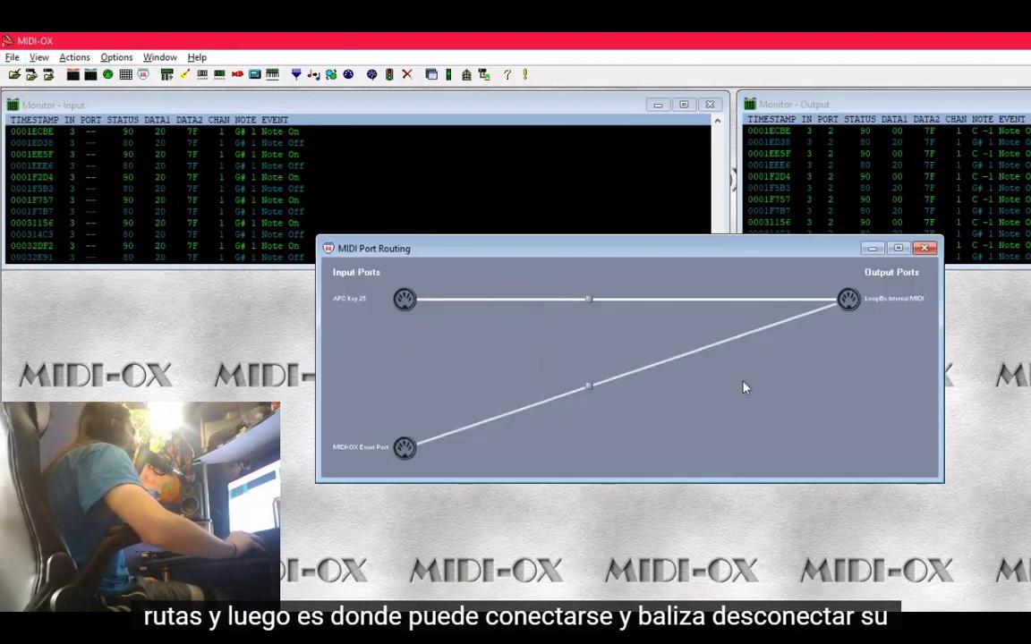
left_click_drag(404, 305, 828, 425)
right_click(403, 298)
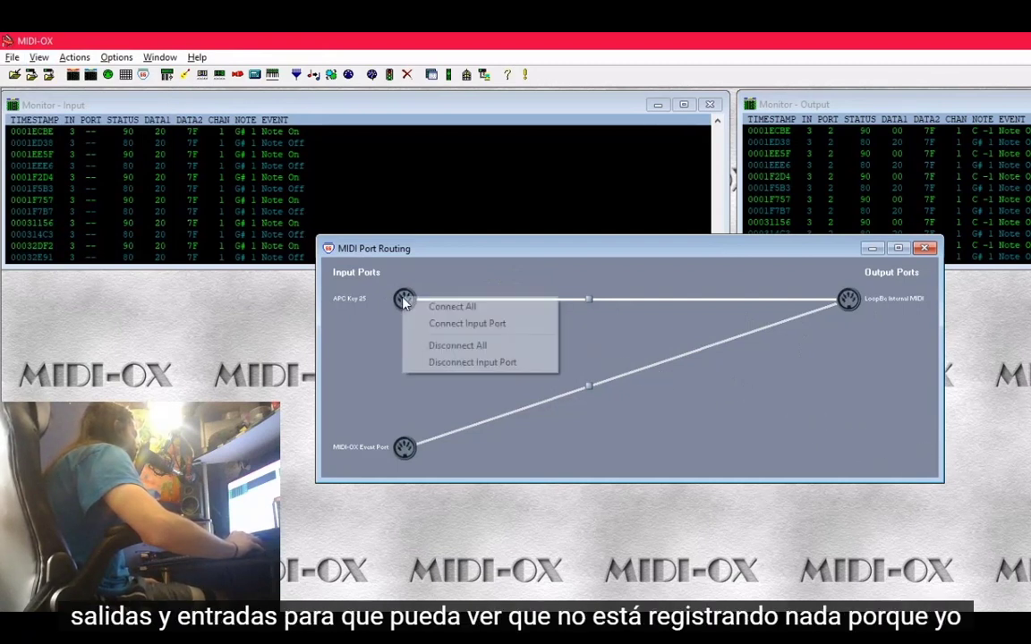
left_click(521, 363)
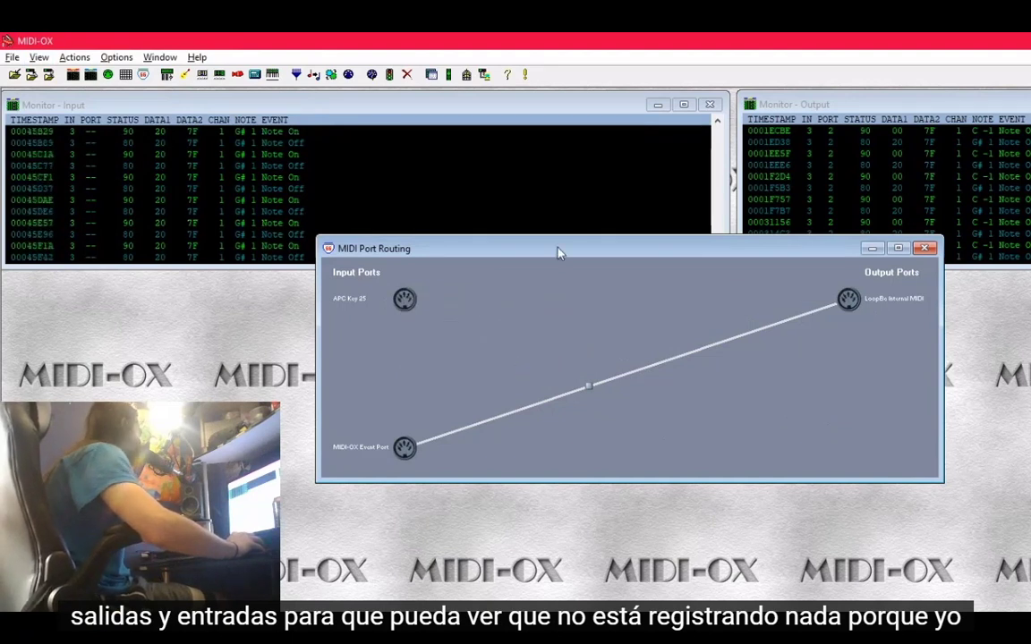
left_click_drag(556, 253, 544, 349)
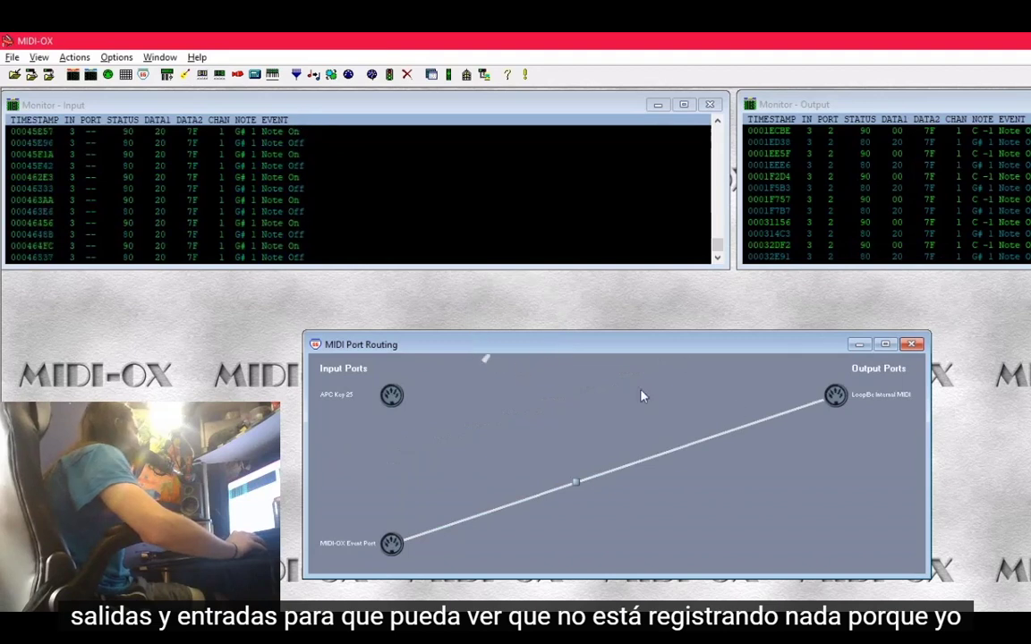
right_click(391, 395)
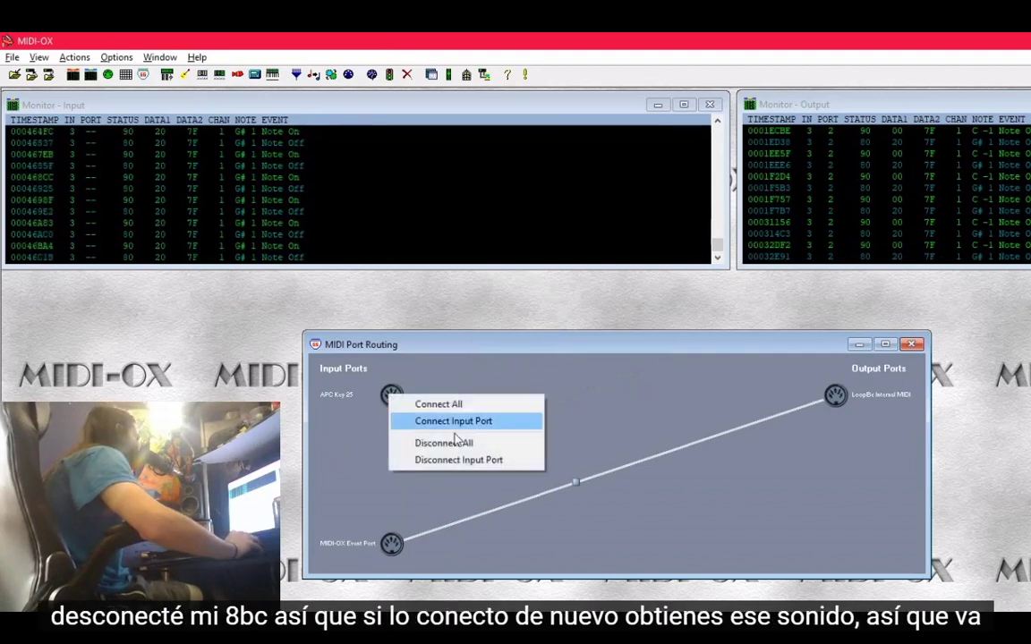
left_click(485, 423)
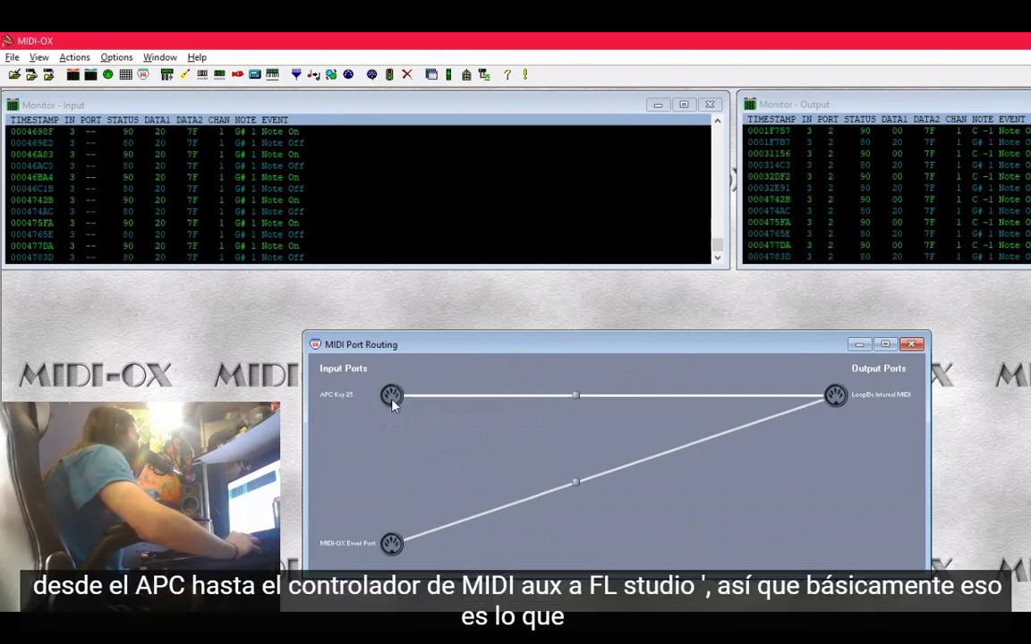
Switch to FL Studio and open the MIDI input and output device settings.
key("alt+Tab")
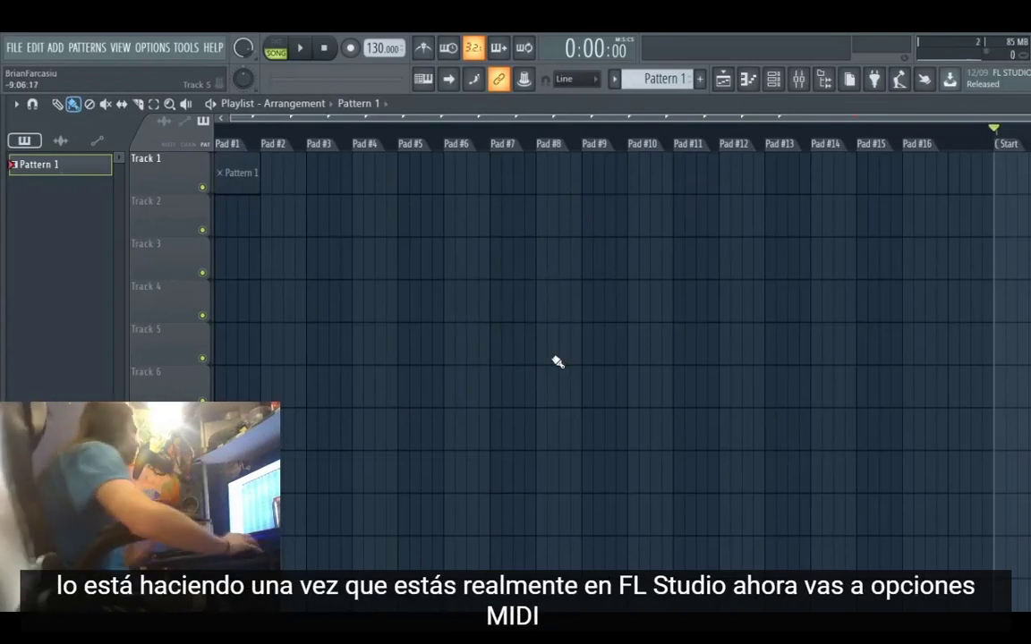
left_click(157, 50)
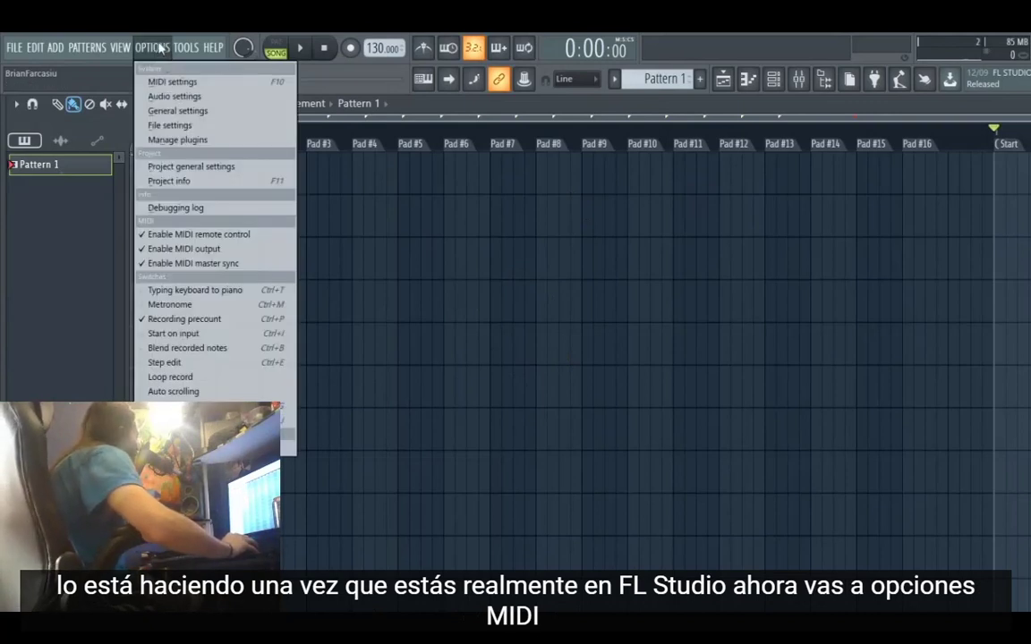
left_click(171, 81)
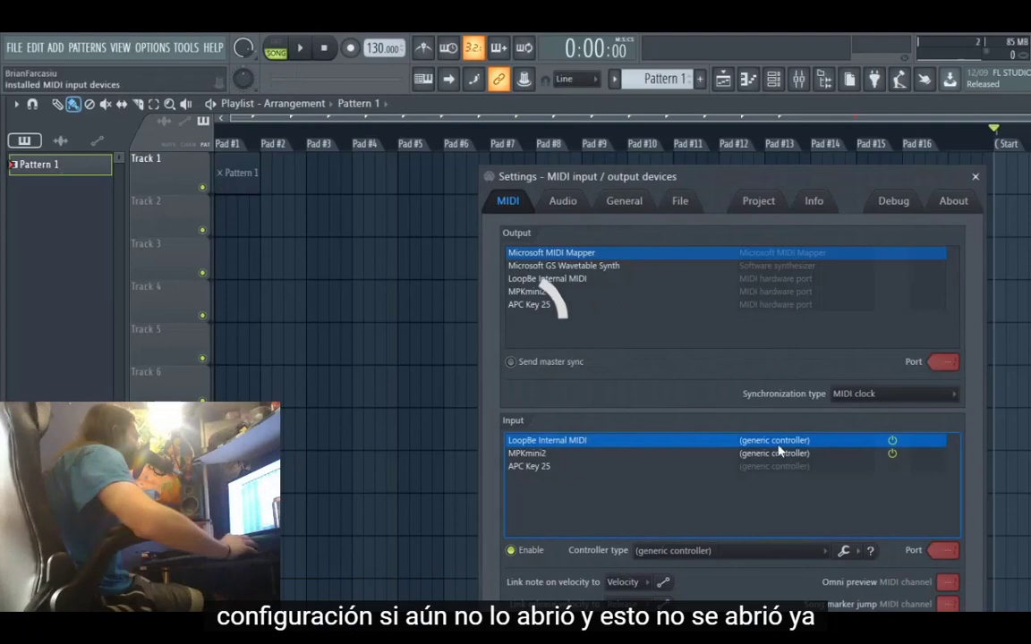
Try to enable the APC Key 25 as a MIDI input device and dismiss the error.
left_click(540, 469)
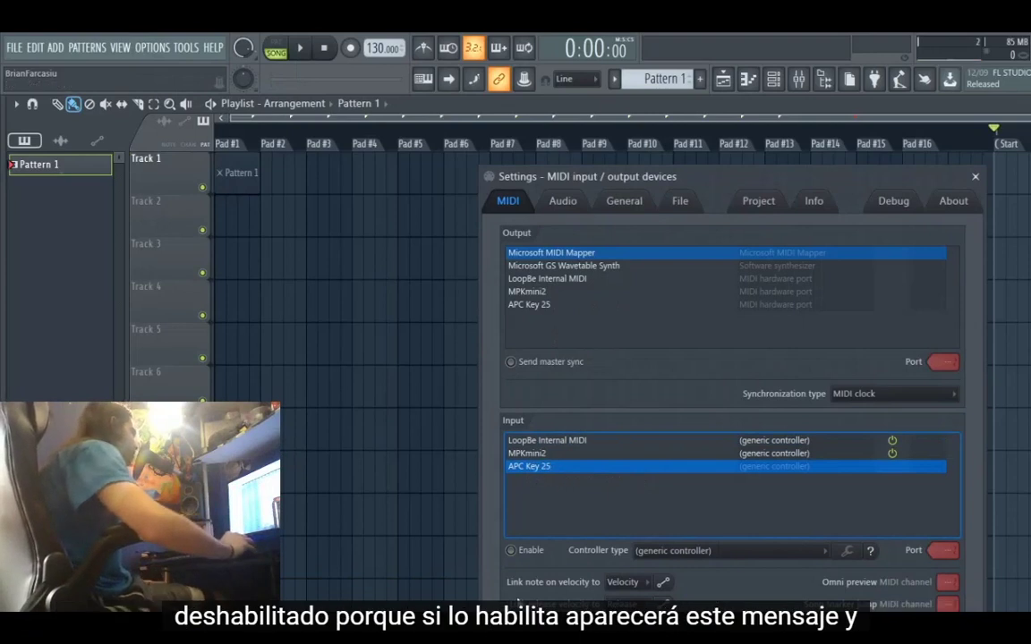
left_click(510, 551)
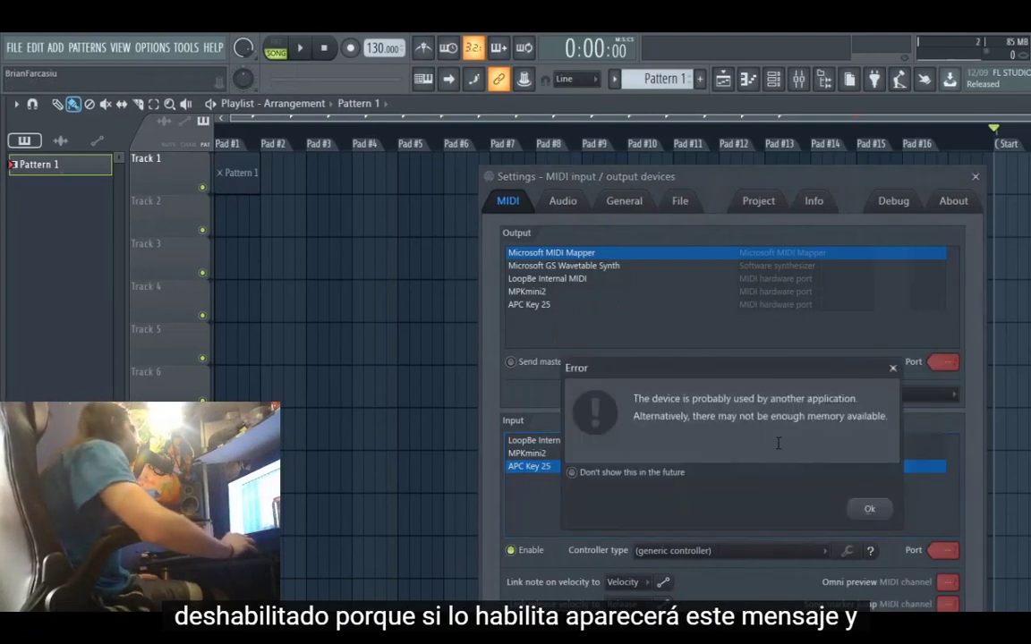
left_click(867, 507)
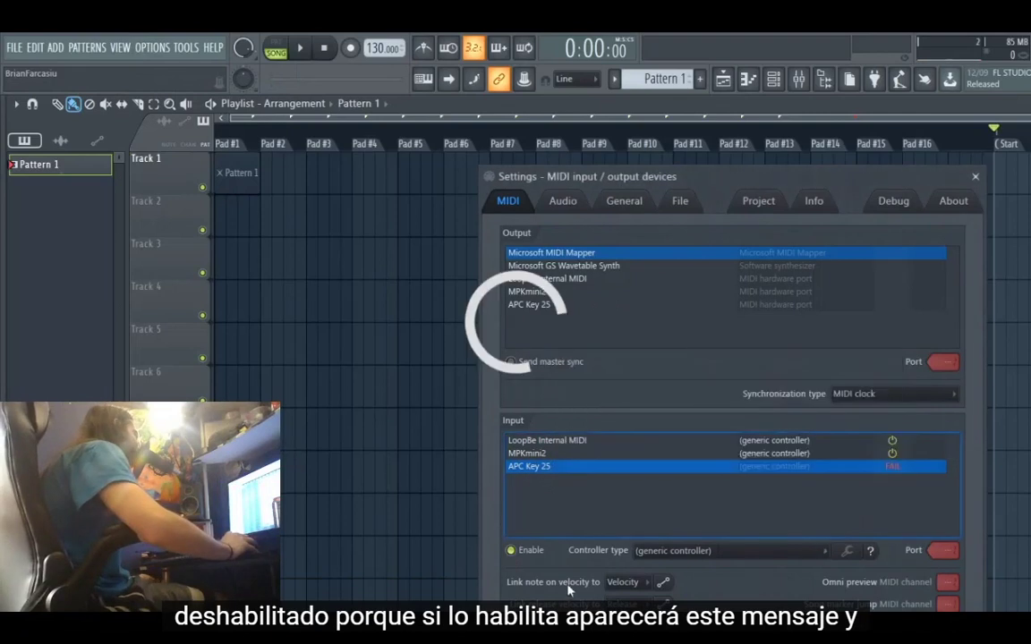
Select the LoopBe Internal MIDI input, close the settings and test triggering the Pattern 1 clip during playback.
left_click(581, 443)
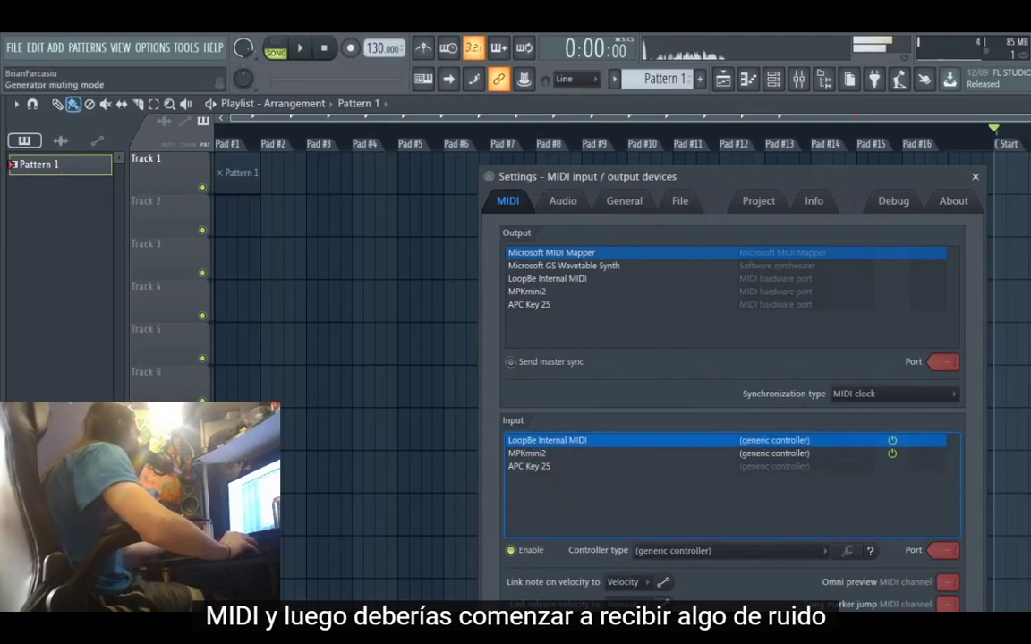
left_click(976, 177)
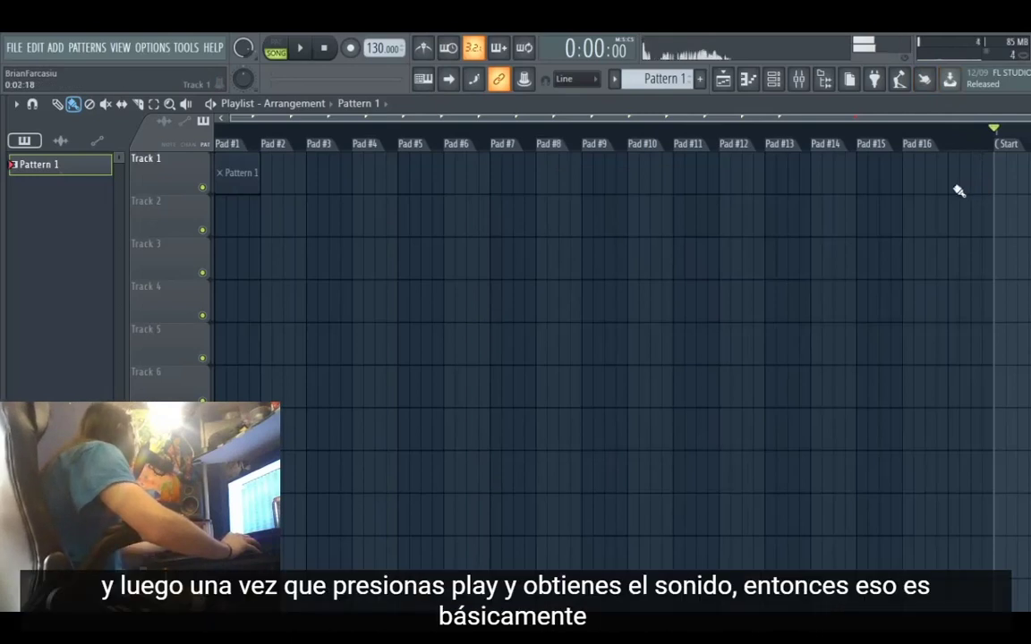
key("space")
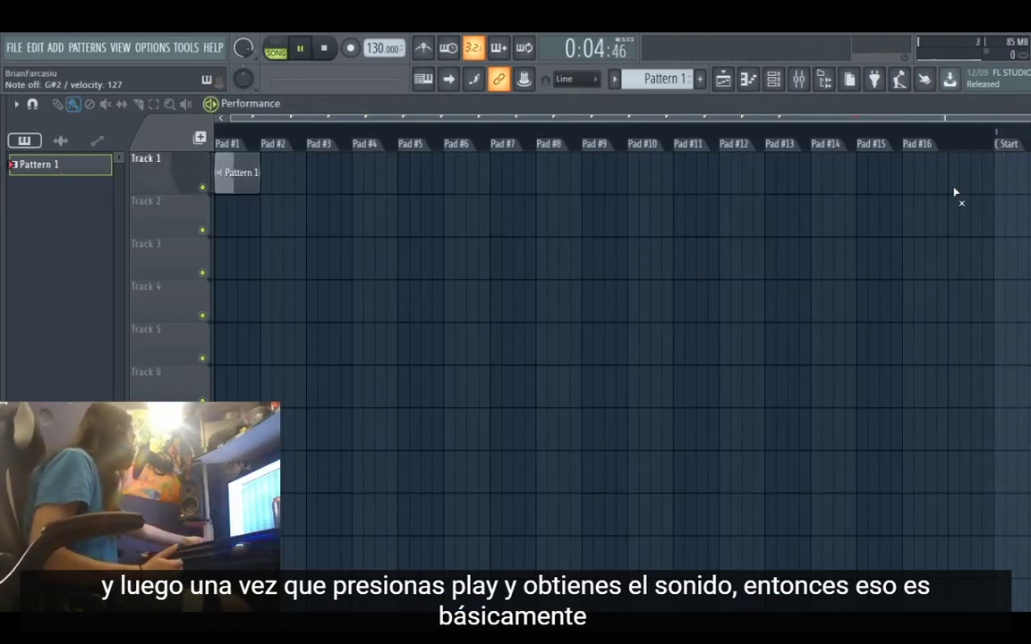
key("space")
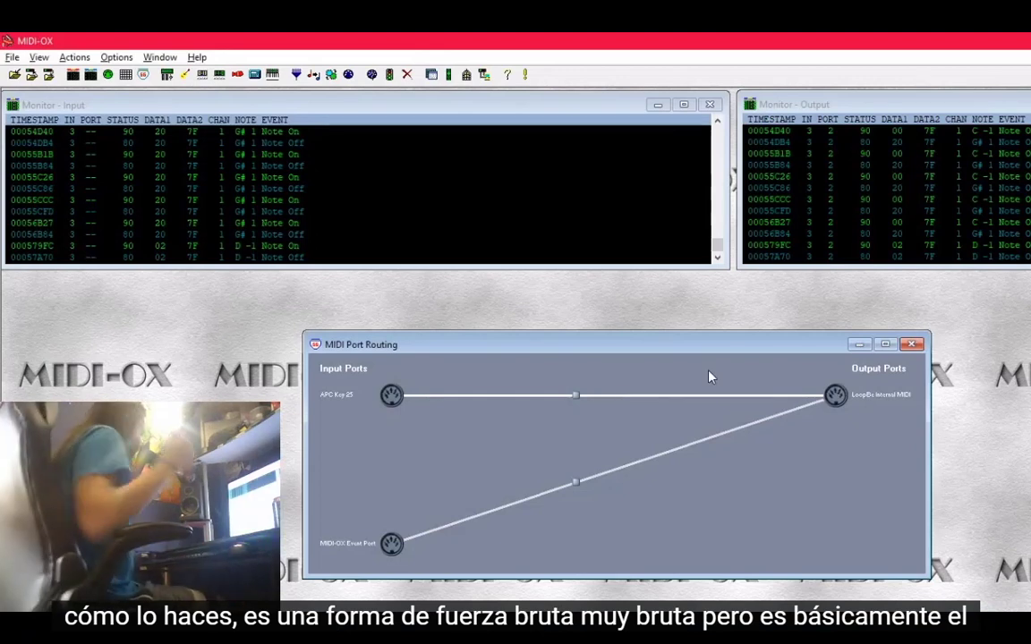
In MIDI-OX, close the MIDI Port Routing window and look over the mapping and filter options.
left_click(912, 346)
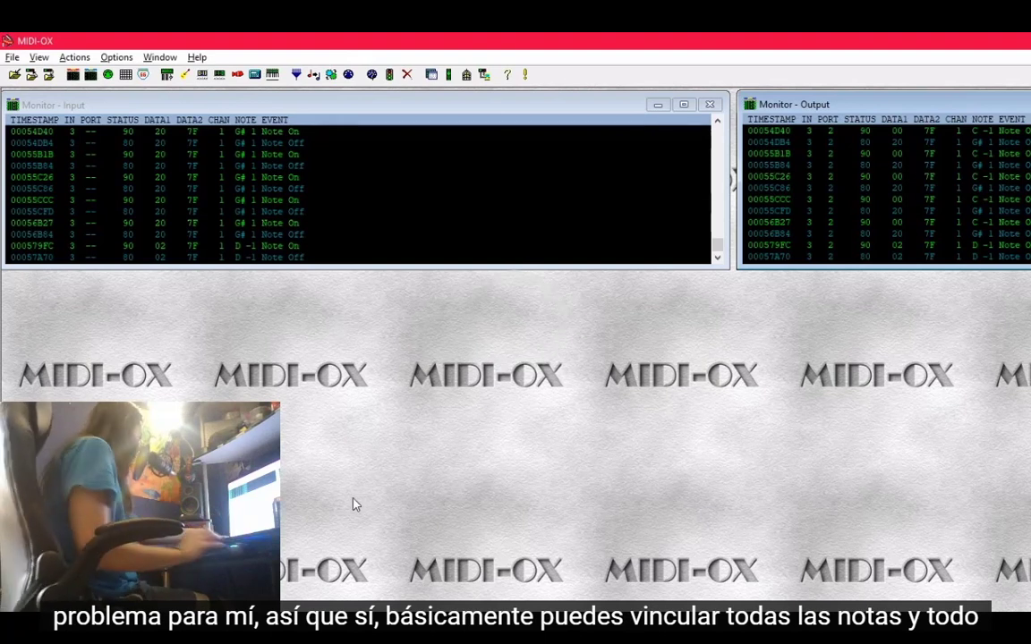
left_click(157, 57)
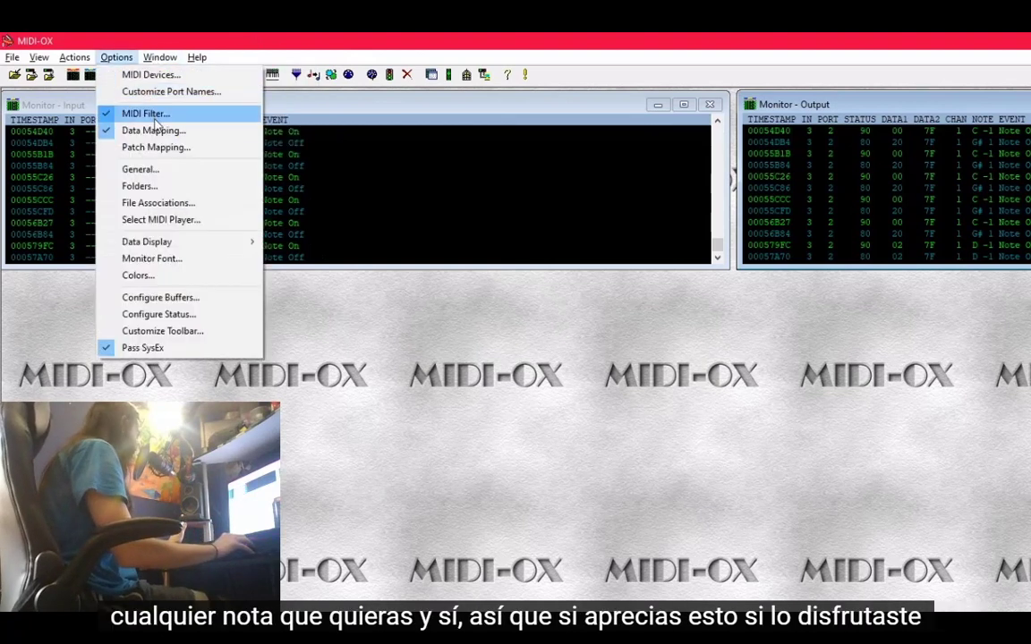
left_click(430, 41)
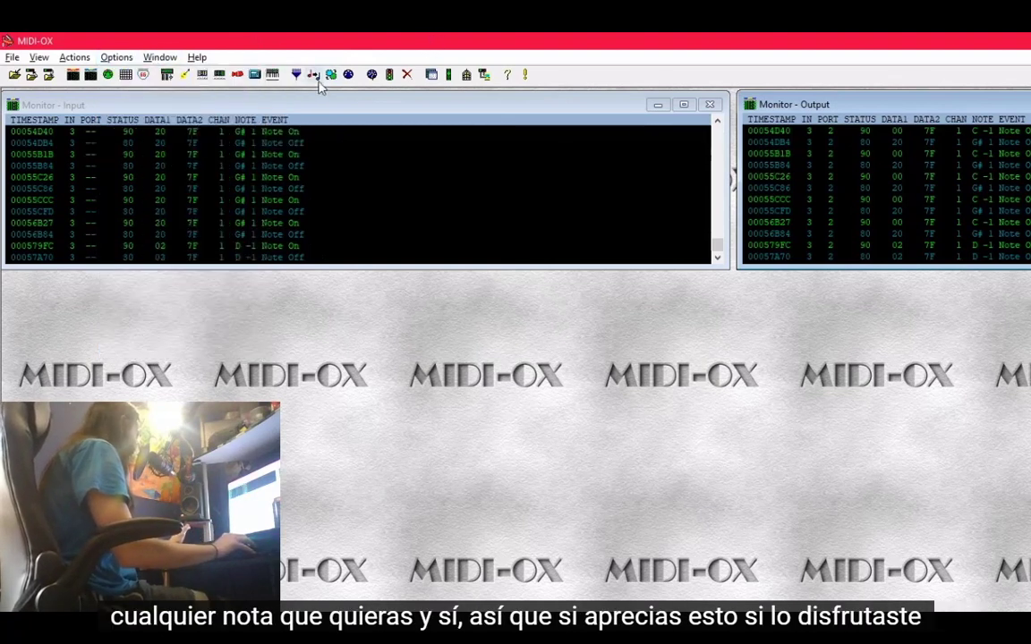